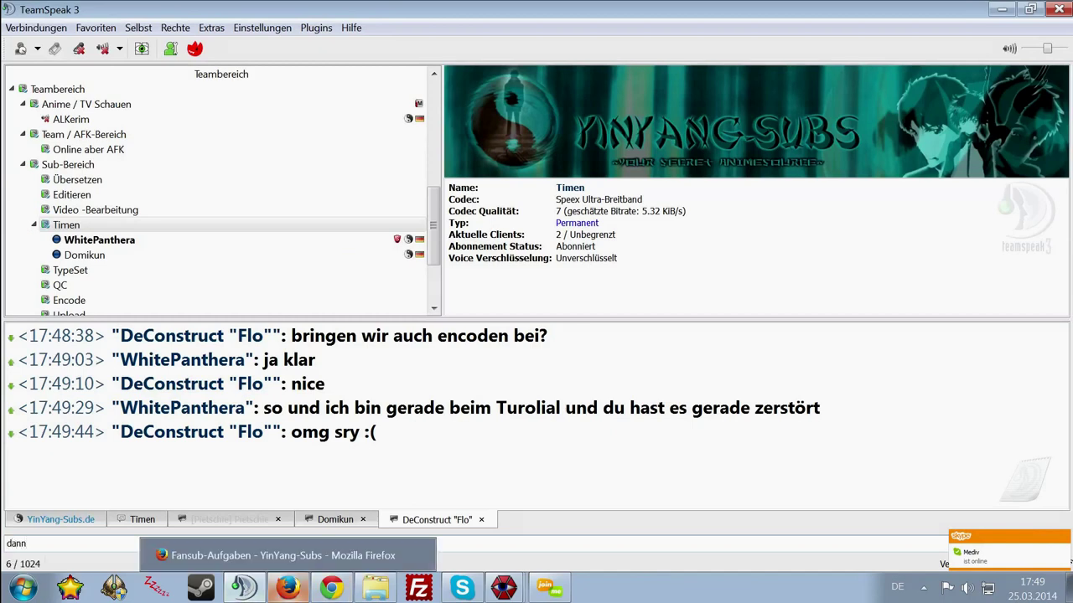
Send the private chat message "dann störe mich jetzt bitte erstmal nicht weiter"
type("öre mich jetzt bitte erstma")
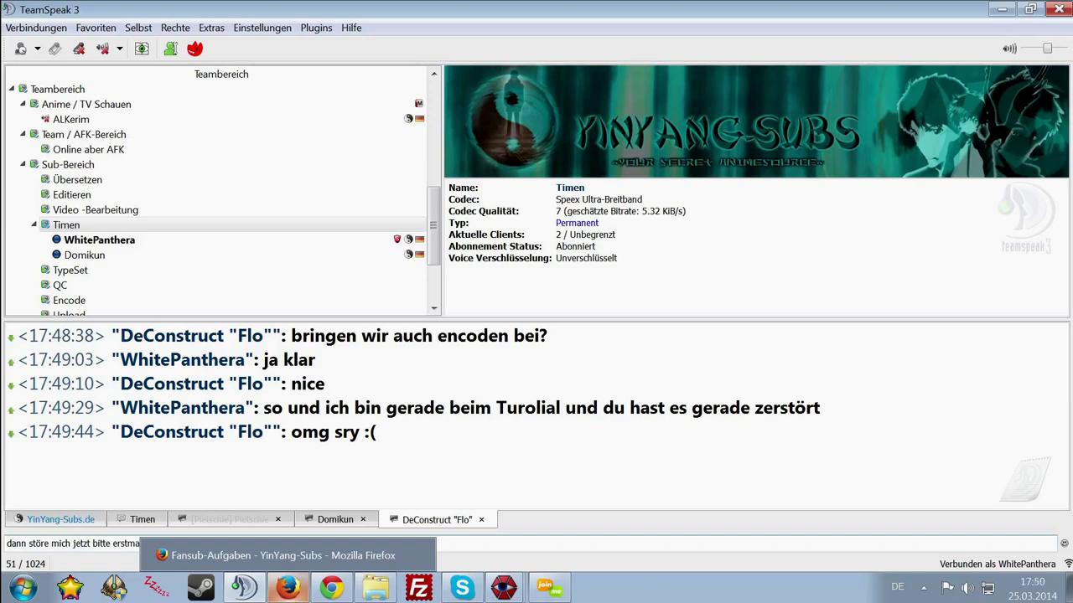
key("Return")
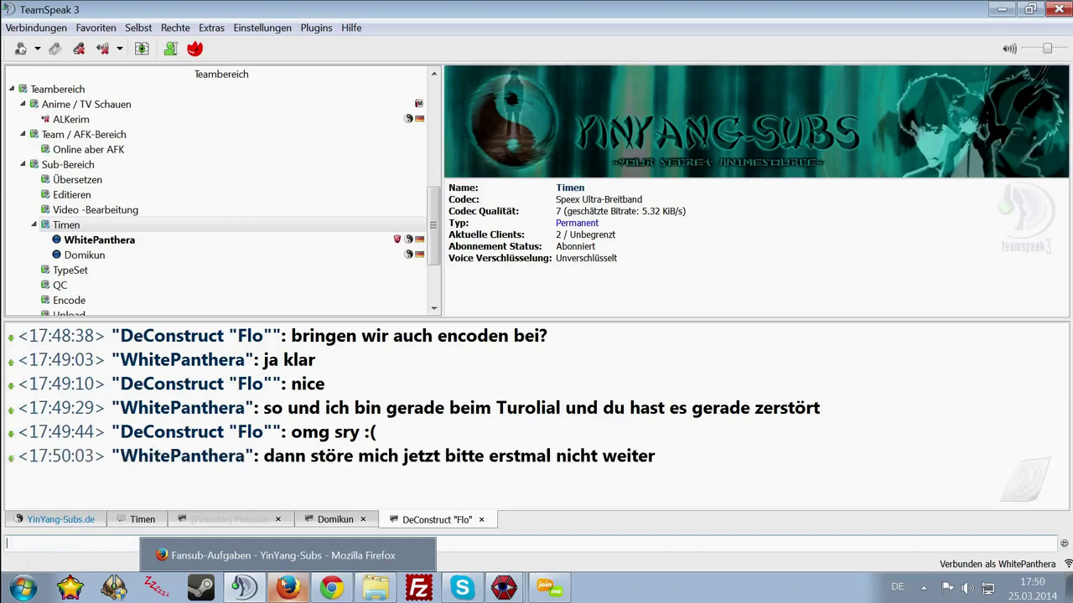
Rename the own client in the Timen channel by appending "/Tutorialaufn." to the nickname
left_click(191, 242)
left_click(191, 240)
key("Home")
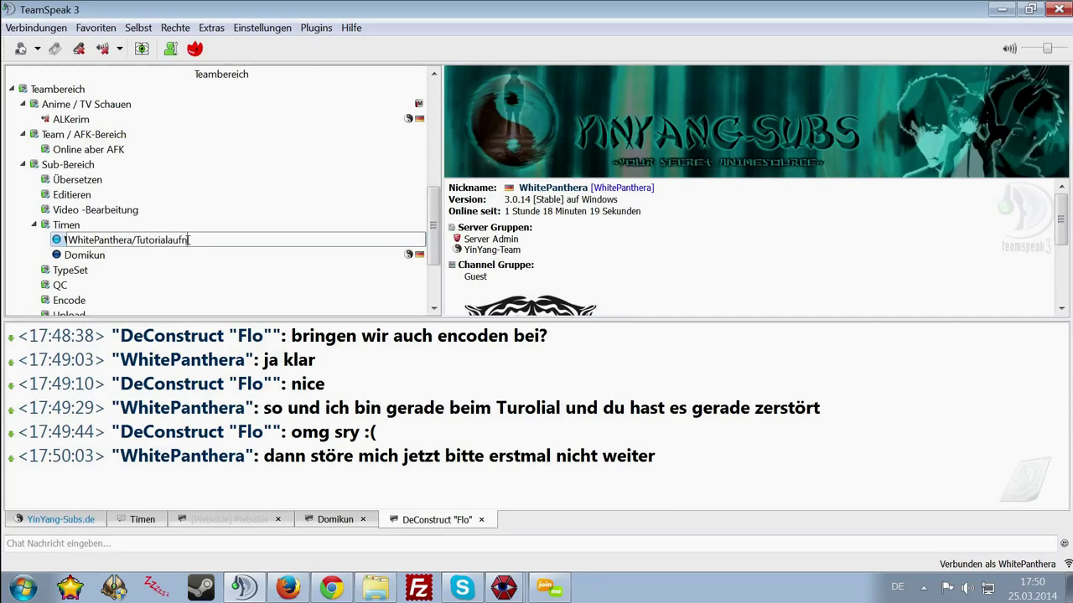
type(".")
key("Return")
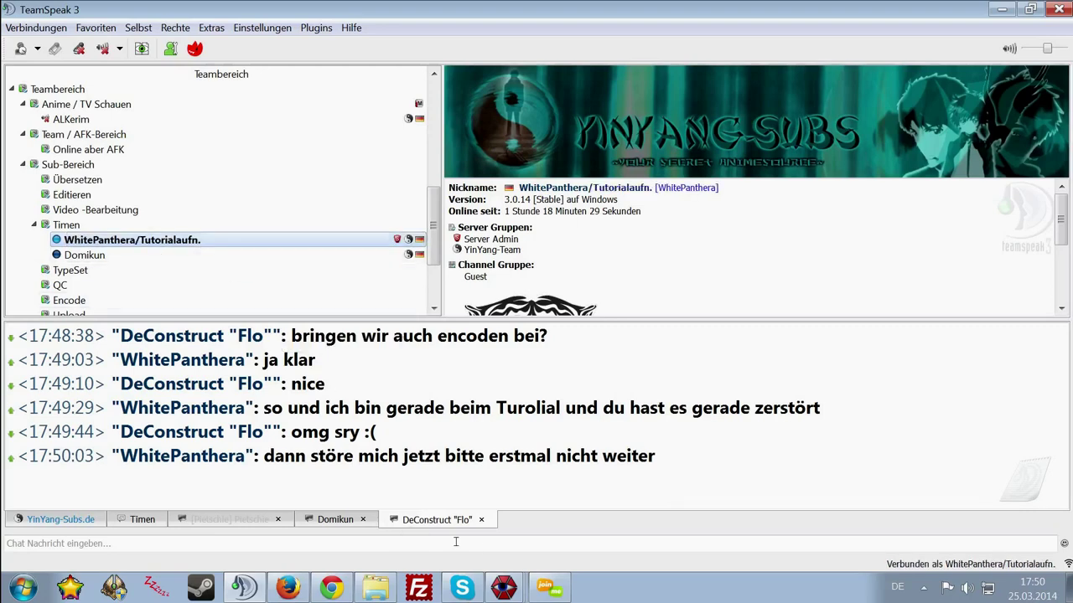
Switch to the Aegisub window with Yowamushi Pedal ED[Lehr-Material].ass and select line 2, "Nemurenai mama yume wo kasanete"
left_click(508, 589)
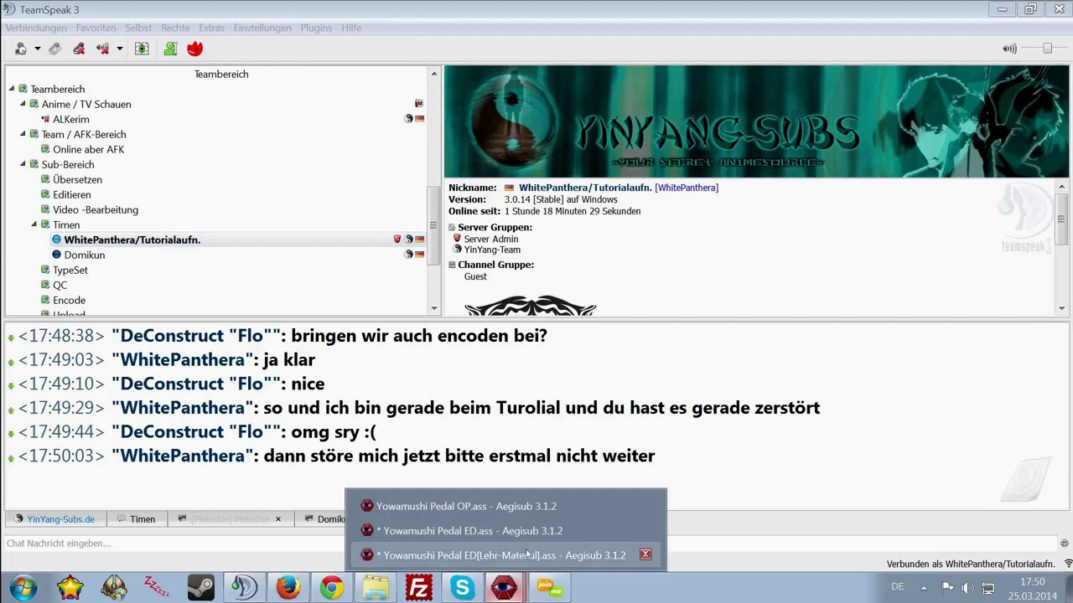
left_click(499, 553)
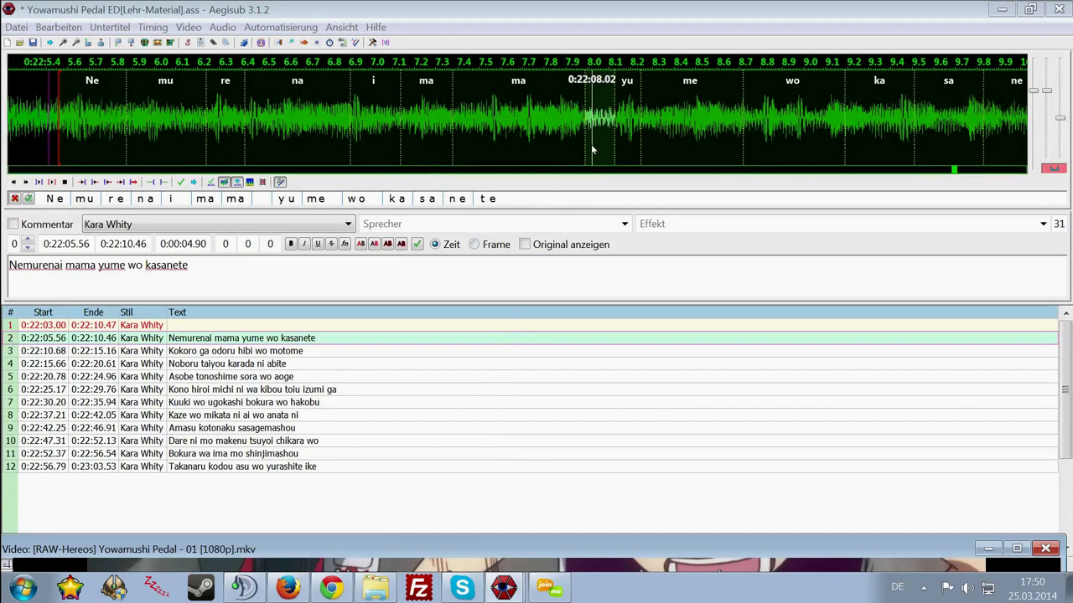
left_click(445, 342)
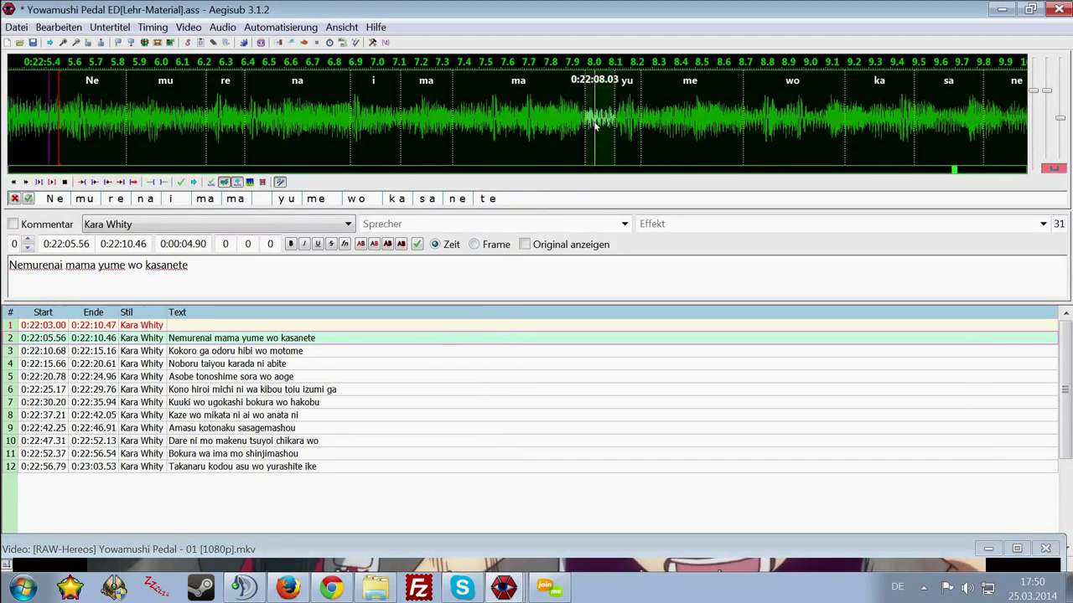
Listen to the karaoke syllable "yu" in line 2 and try ending it at about 0:22:08.3
key("Right")
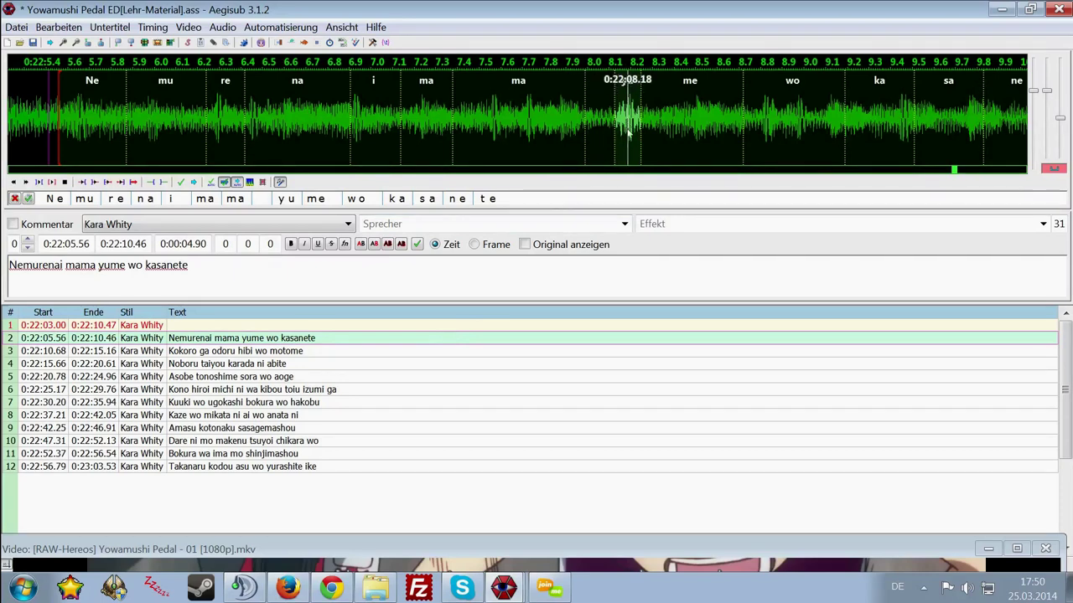
key("space")
key("space")
key("Right")
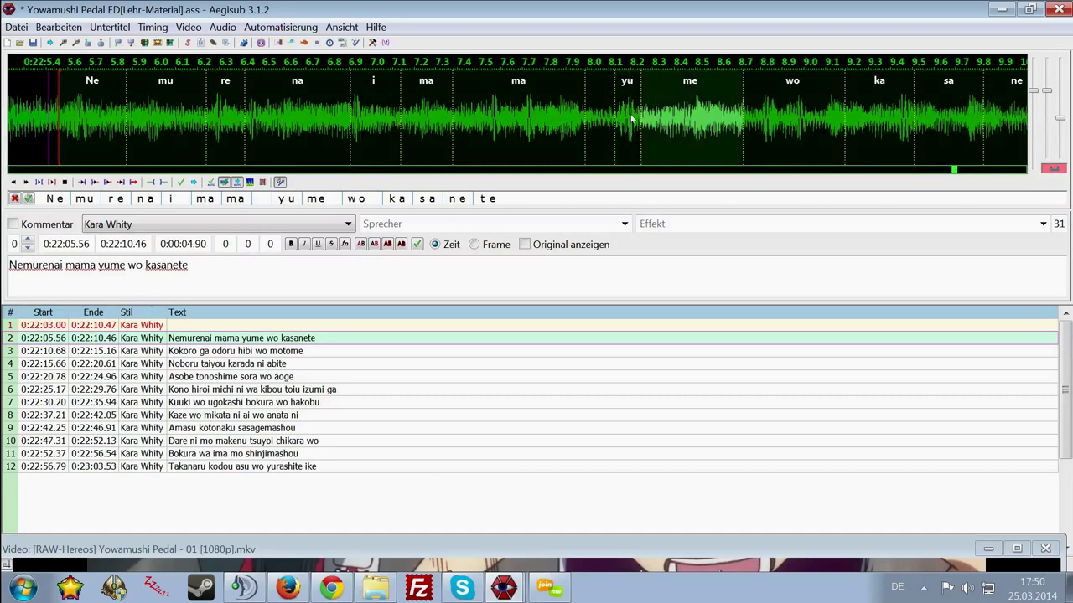
left_click_drag(641, 128, 689, 122)
left_click(668, 127)
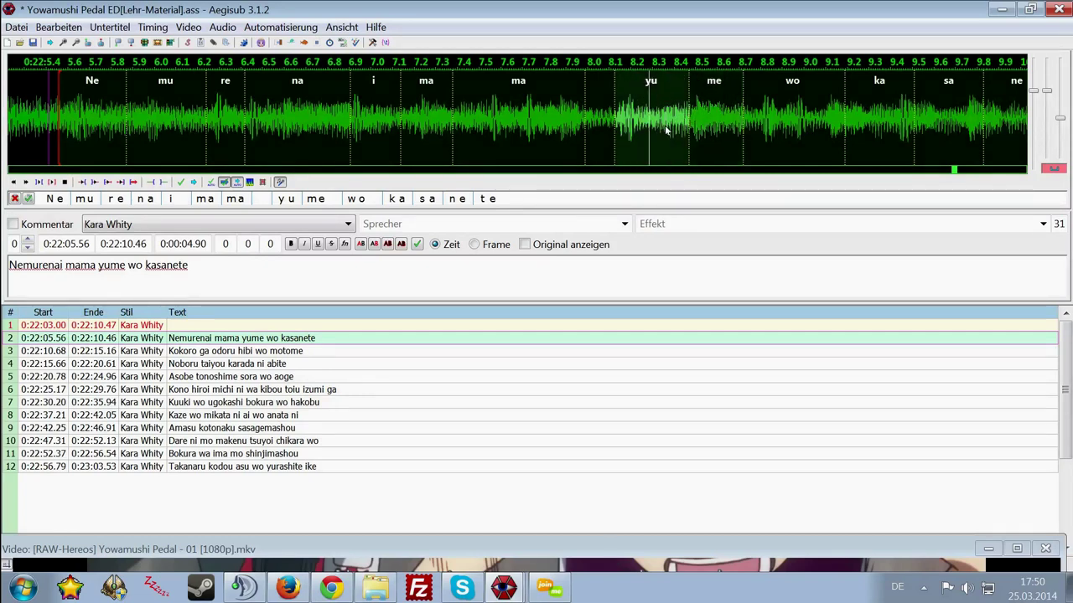
left_click_drag(687, 136, 662, 138)
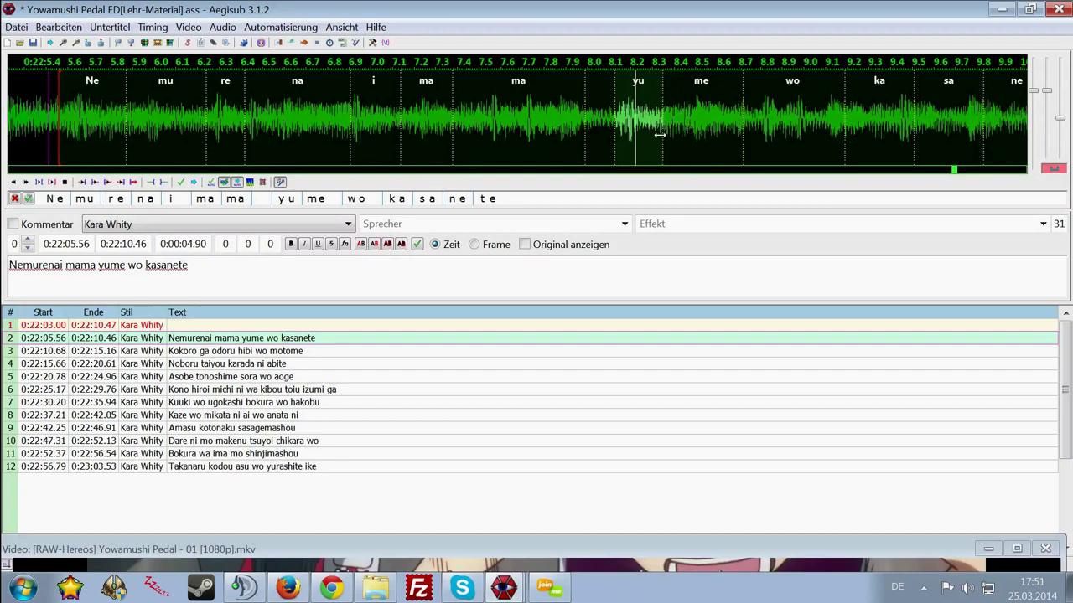
Play the syllable "me" and try moving its end earlier to about 0:22:08.6
left_click(673, 138)
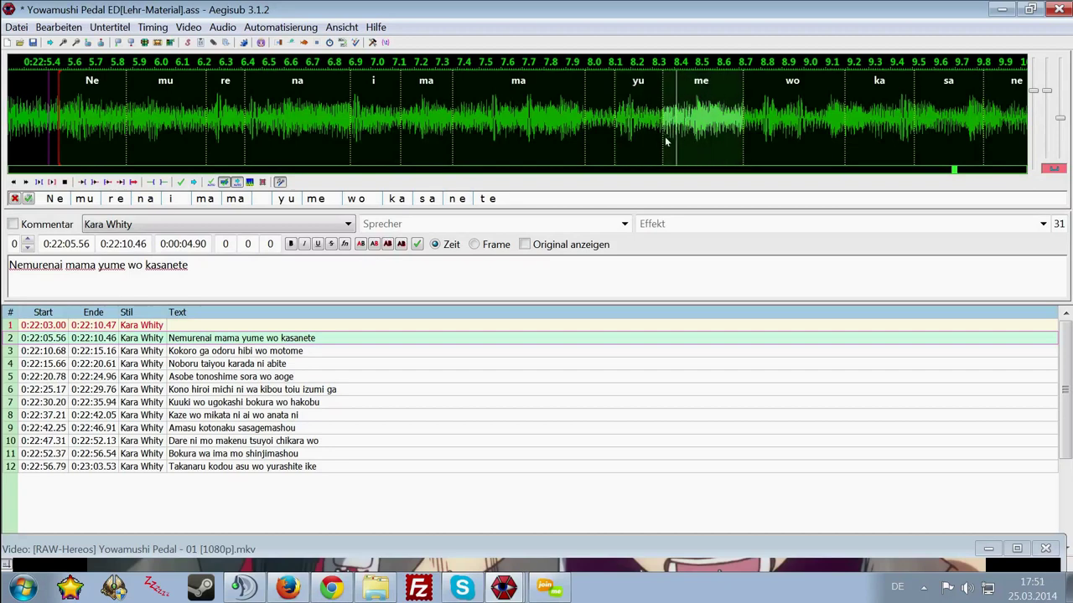
left_click_drag(743, 135, 724, 133)
key("space")
key("space")
key("space")
Set the syllable "wo" to run from about 0:22:08.7 to 0:22:09.0 and replay "me"
left_click(746, 130)
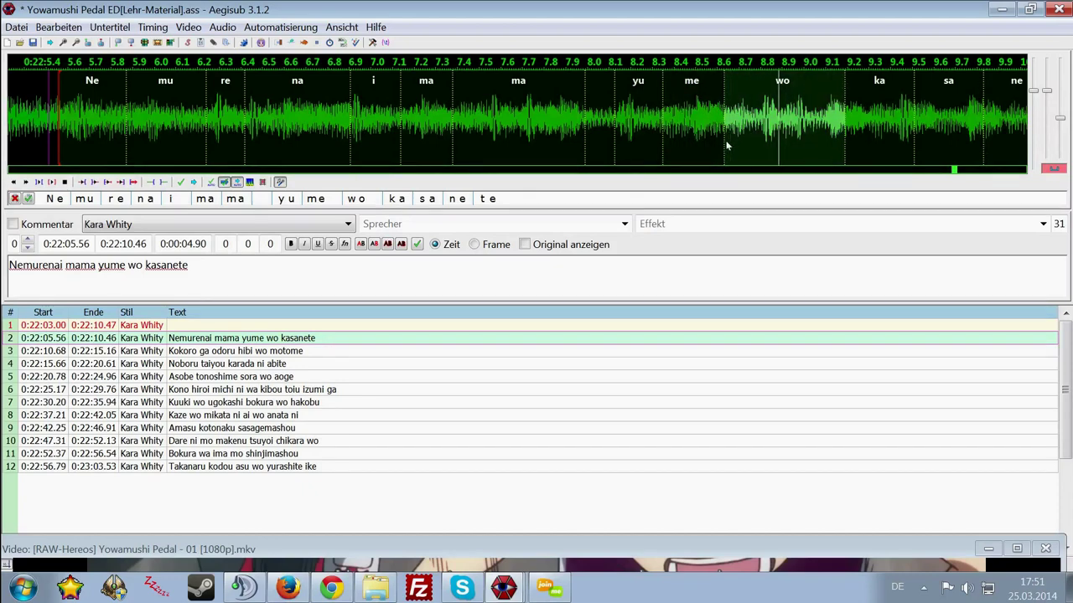
left_click_drag(844, 130, 811, 124)
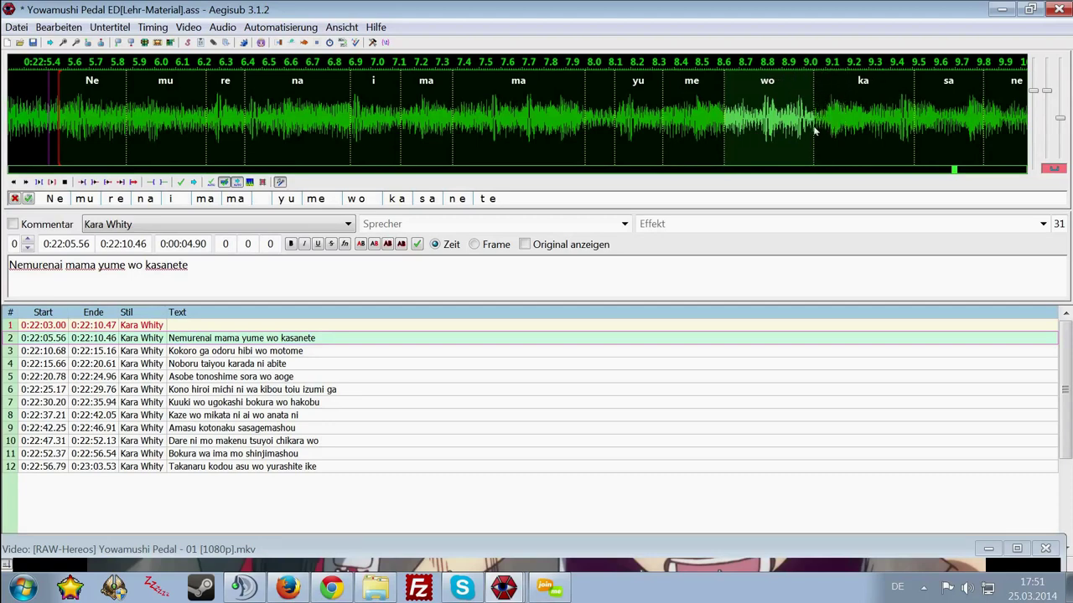
left_click_drag(723, 138, 743, 136)
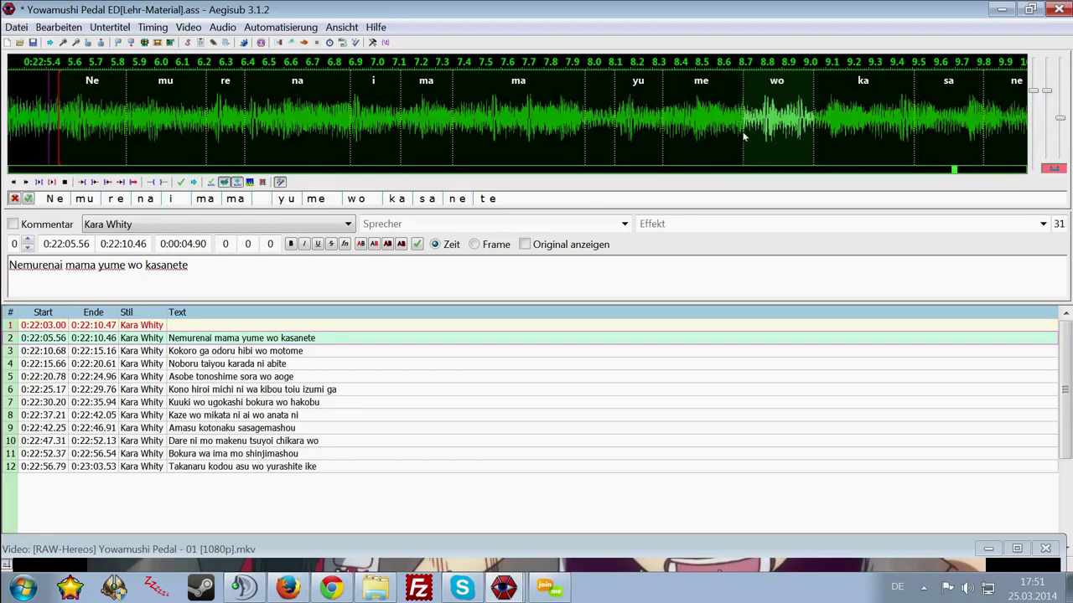
left_click(706, 148)
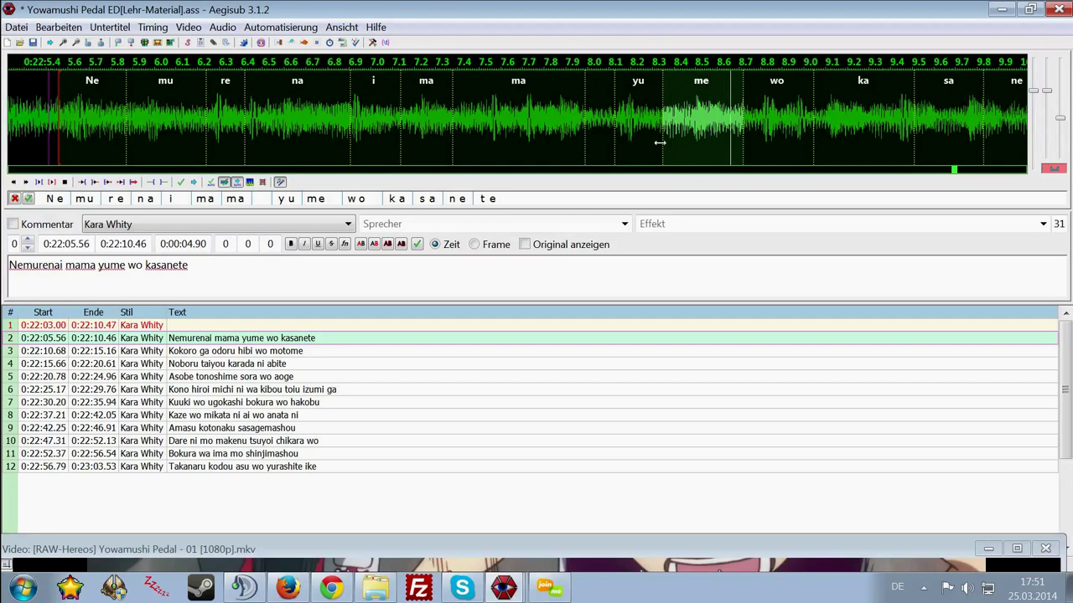
Move the boundary between "yu" and "me" to about 0:22:08.4 and replay both syllables
left_click_drag(663, 148, 679, 134)
left_click(667, 138)
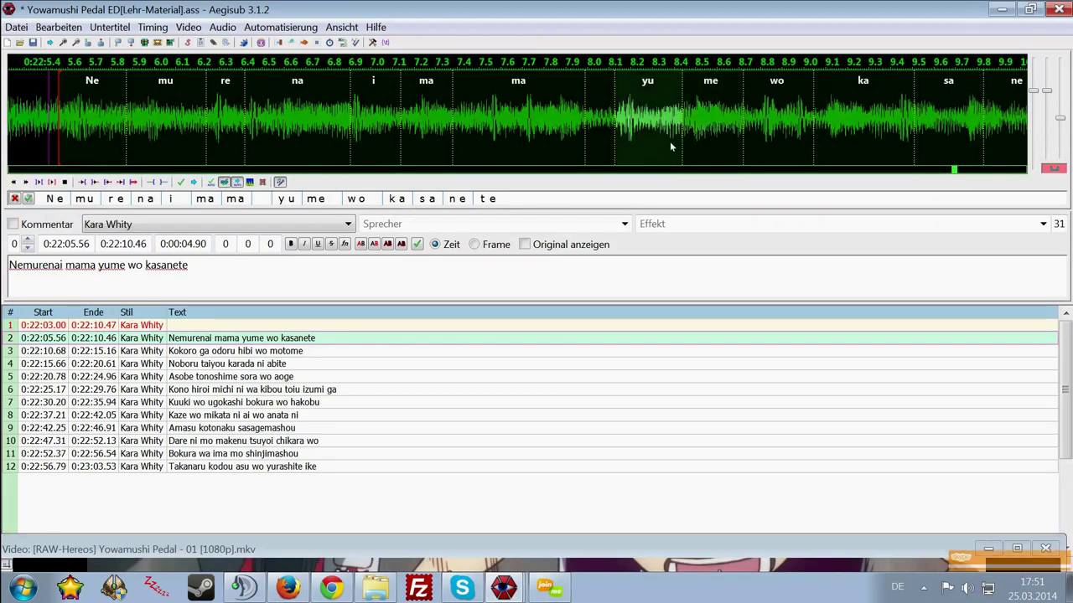
left_click(704, 140)
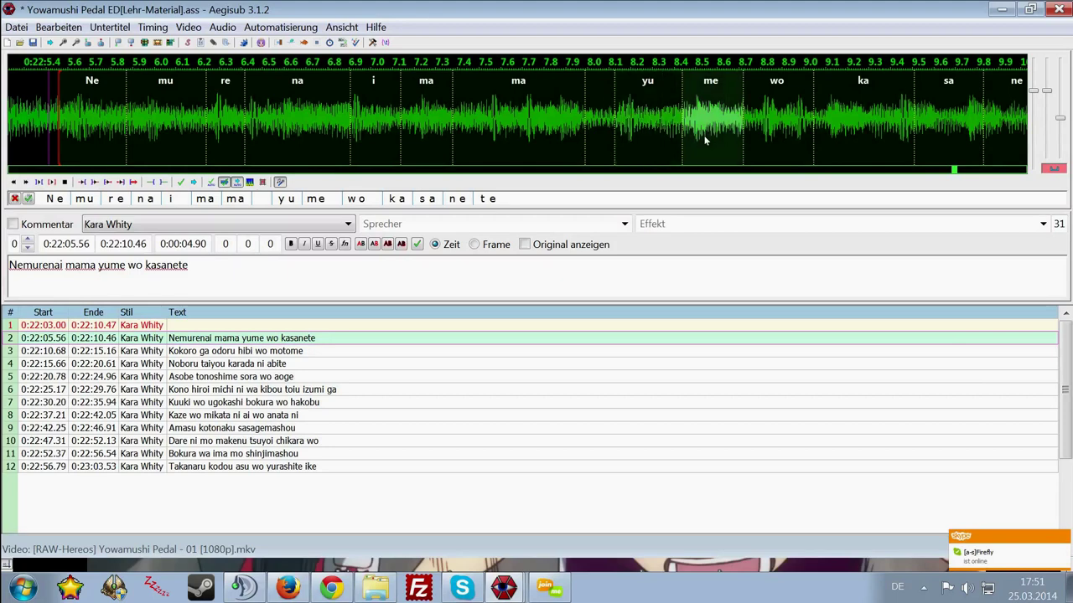
Fine-tune the boundary between "me" and "wo" at about 0:22:08.7 by listening to the syllables
left_click(758, 133)
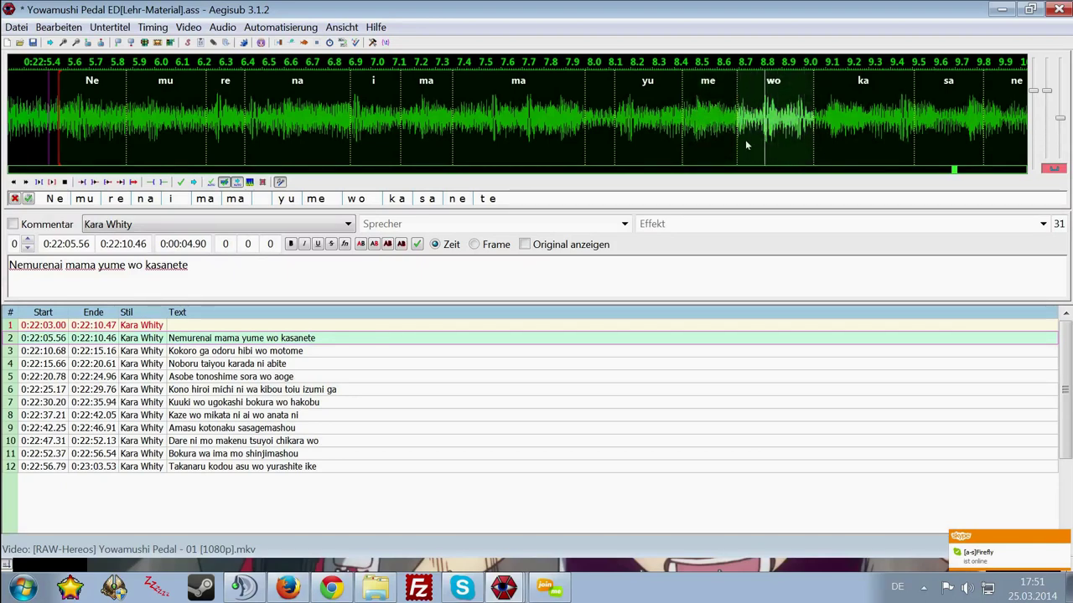
left_click_drag(733, 142, 743, 137)
left_click(711, 142)
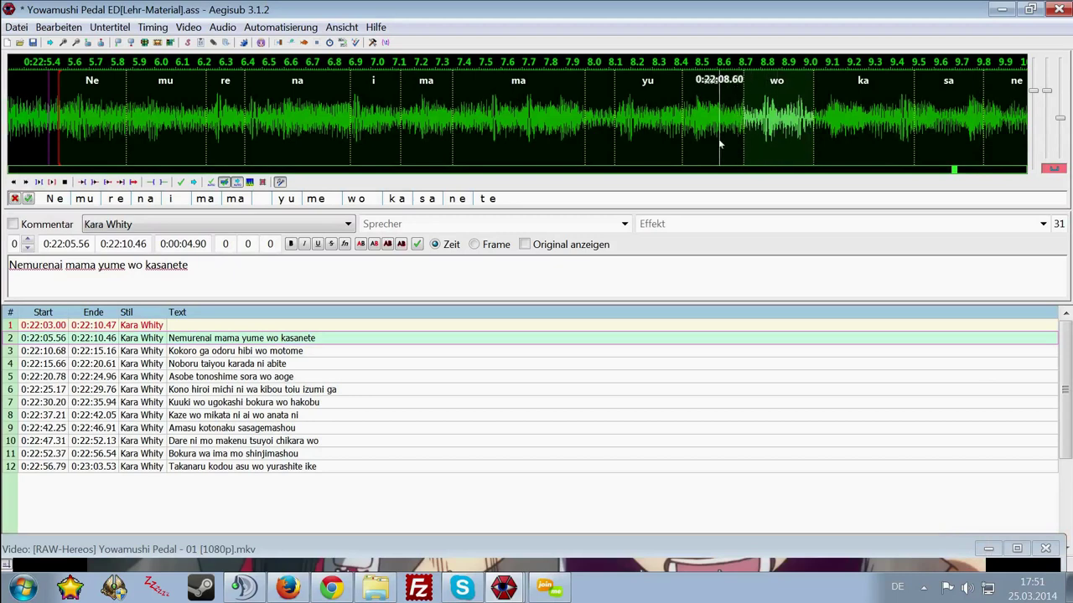
Play the syllables "wo" and "ka" and move the end of "ka" to about 0:22:09.3
left_click(773, 139)
left_click(847, 127)
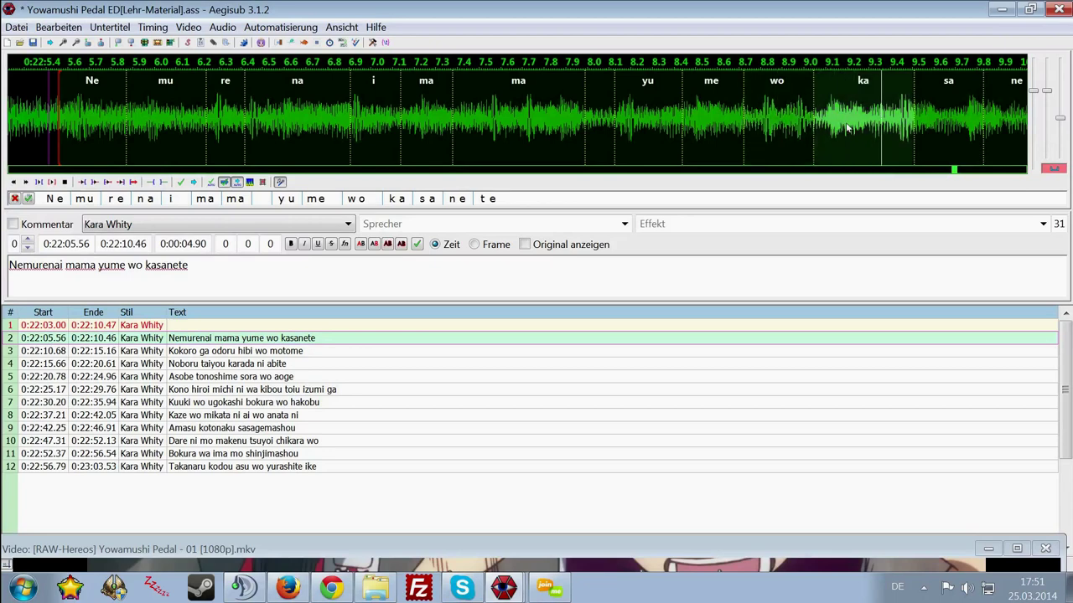
left_click_drag(910, 149, 870, 134)
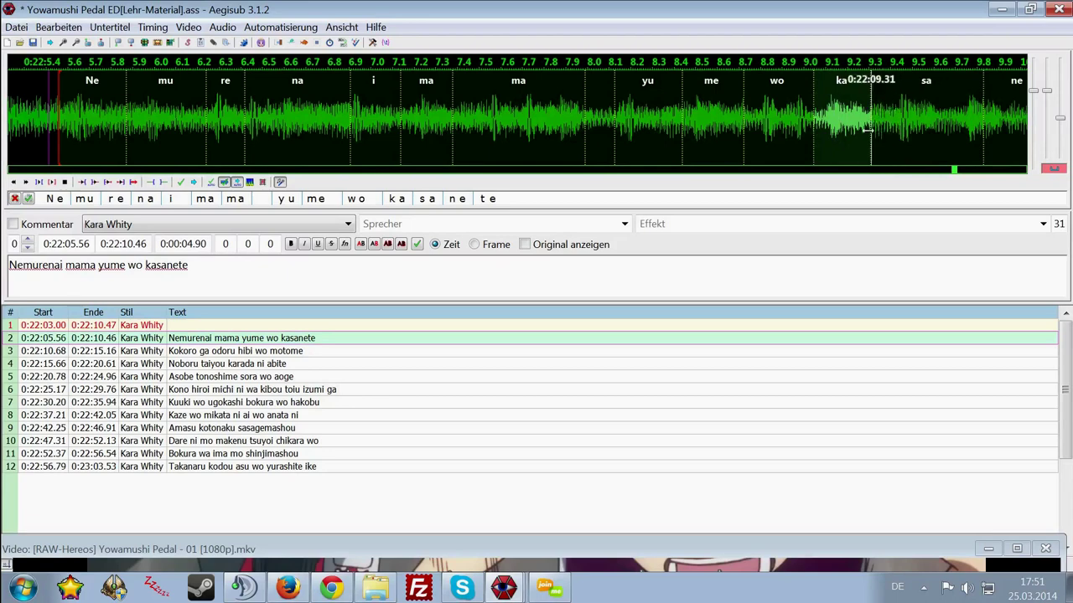
Listen repeatedly to the syllable "sa" and adjust its end to about 0:22:09.6
left_click(884, 134)
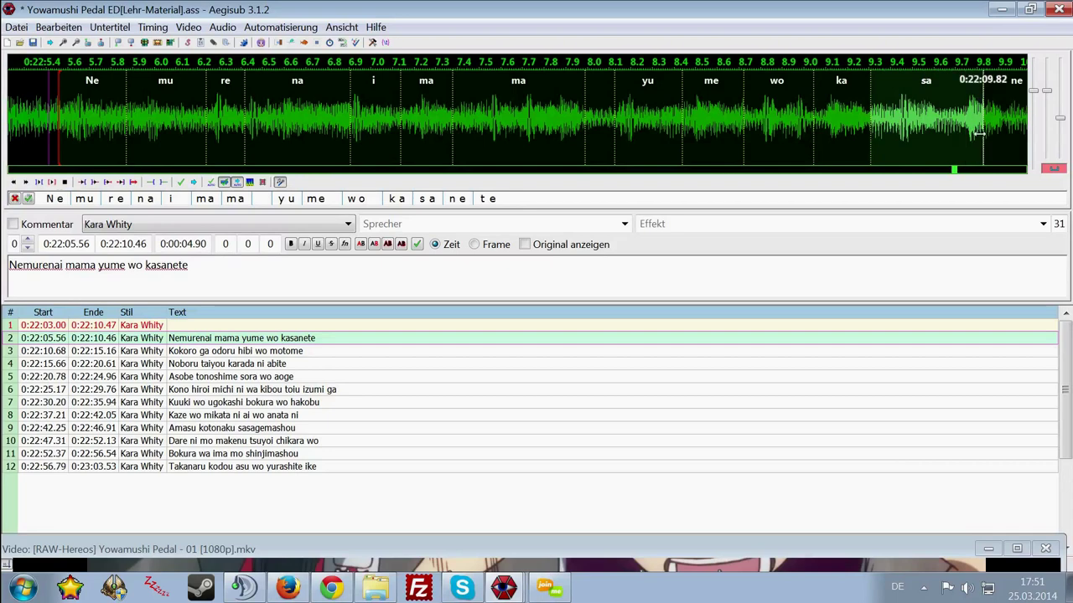
left_click_drag(980, 130, 962, 129)
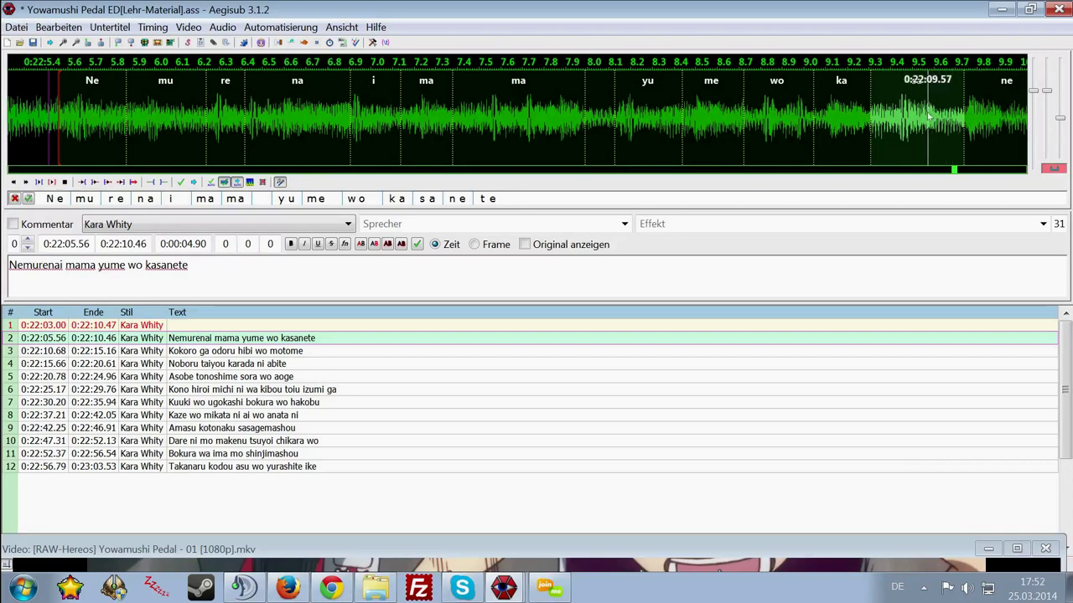
scroll(961, 128, "down", 2)
key("space")
key("space")
key("space")
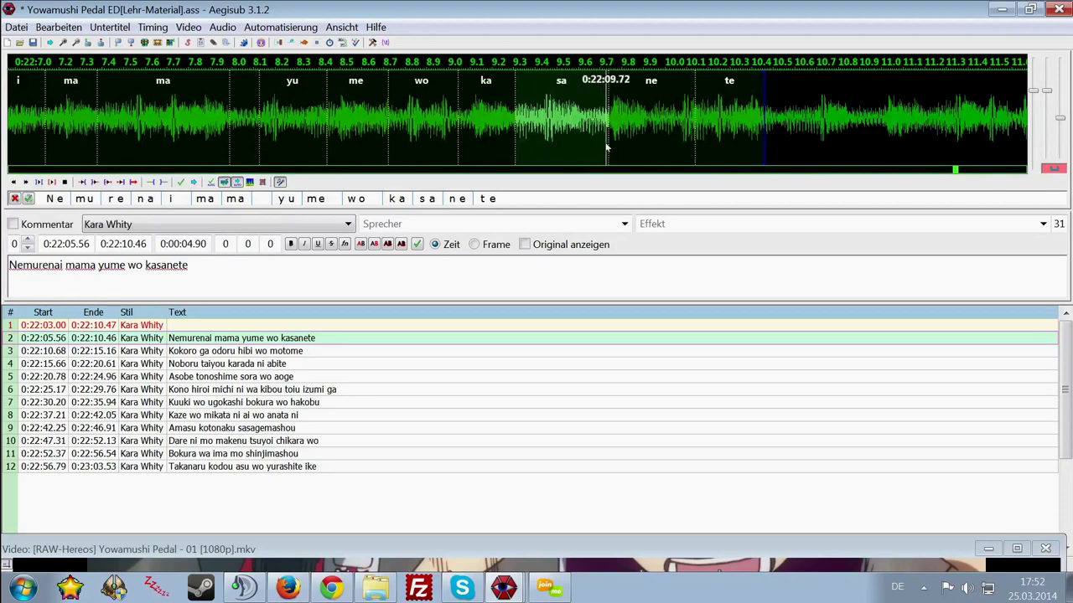
key("space")
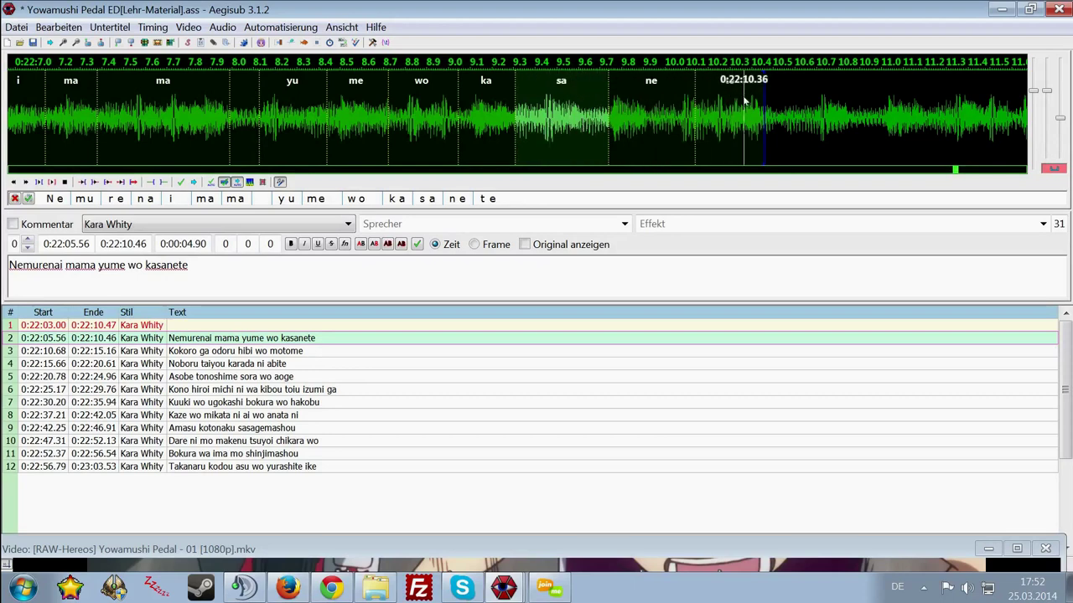
key("space")
key("space")
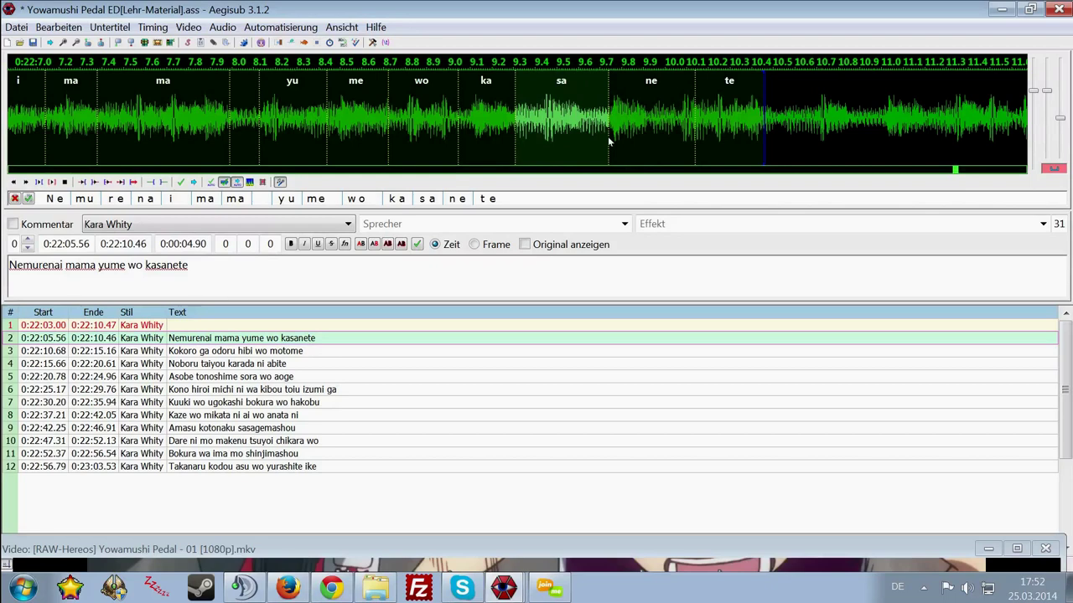
left_click_drag(608, 141, 584, 132)
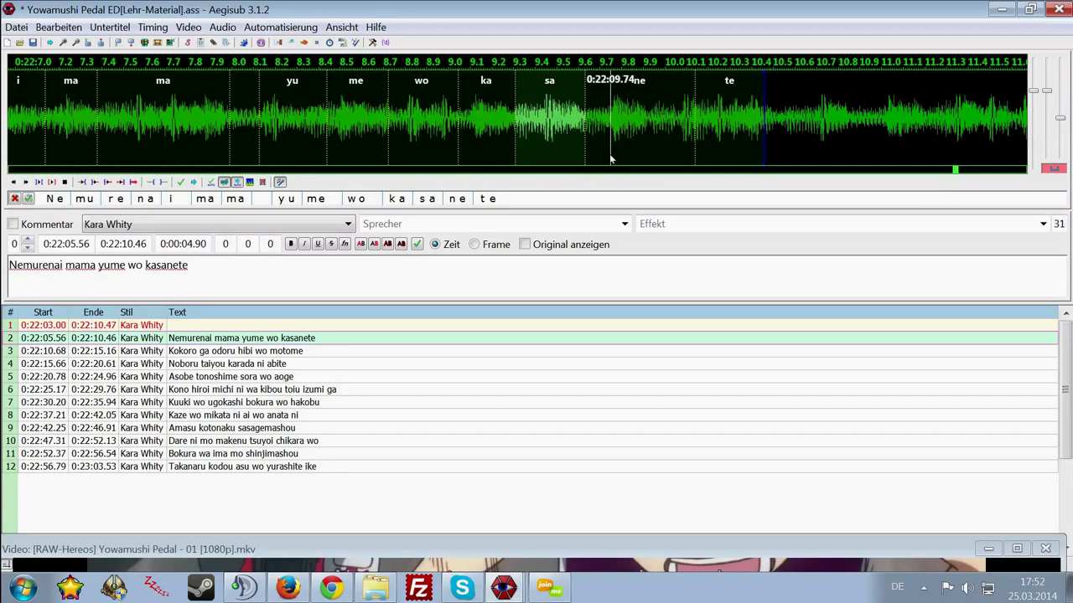
Listen to the syllable "ne" and move its end earlier to about 0:22:10.06
left_click(609, 154)
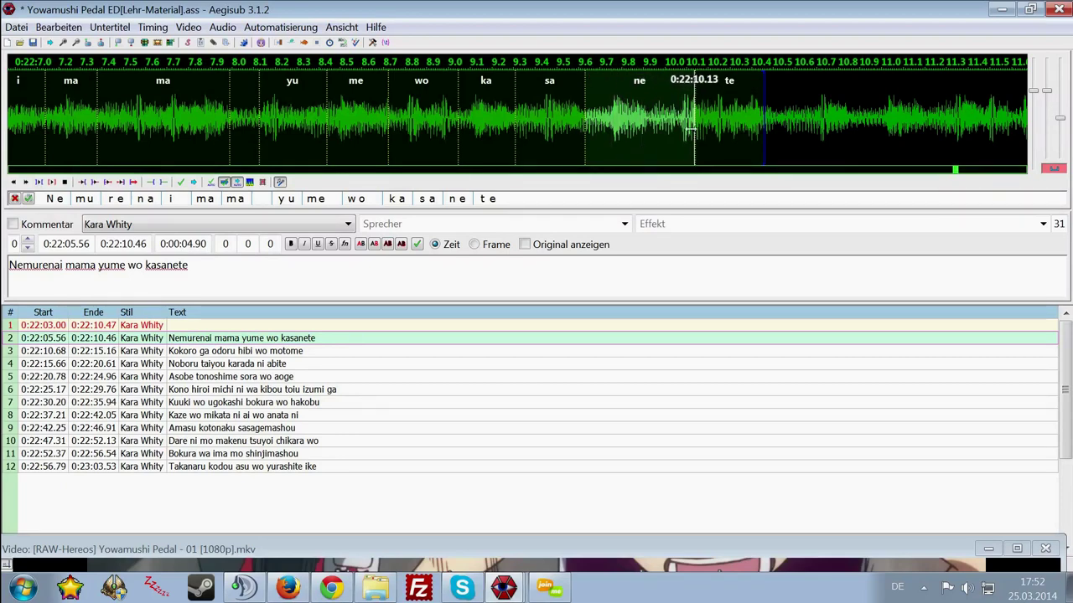
key("space")
key("space")
key("space")
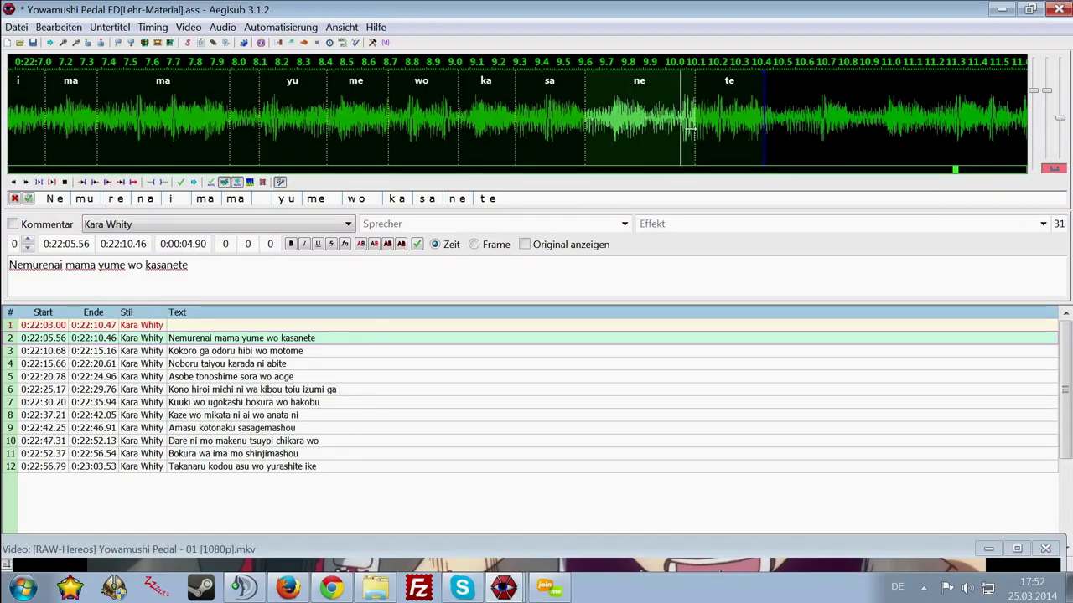
left_click_drag(694, 134, 678, 133)
key("space")
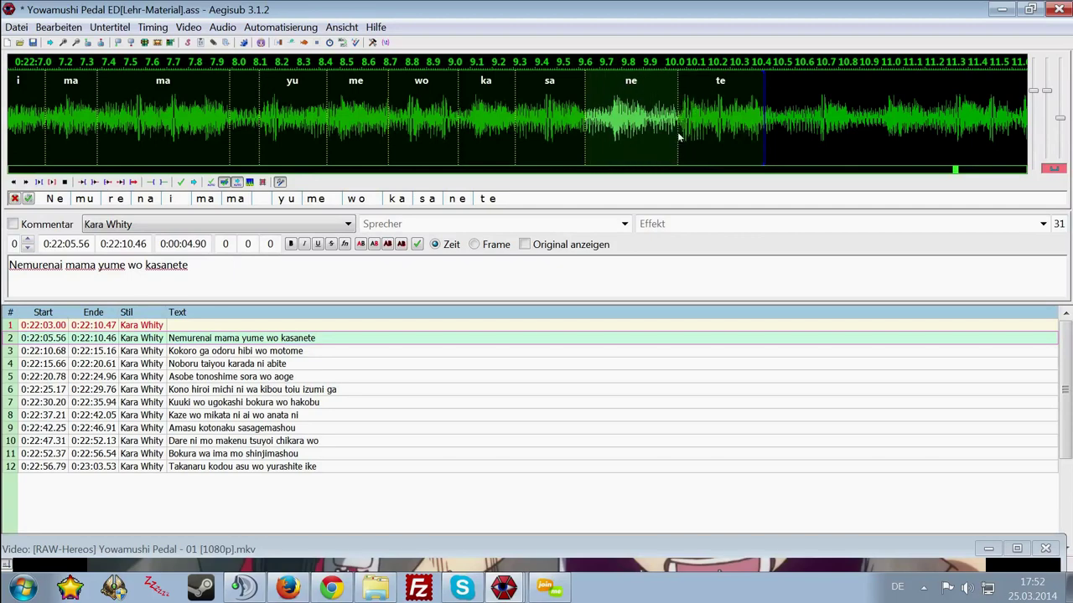
Replay "ne" and "te" to check the boundary between the two syllables
key("space")
key("space")
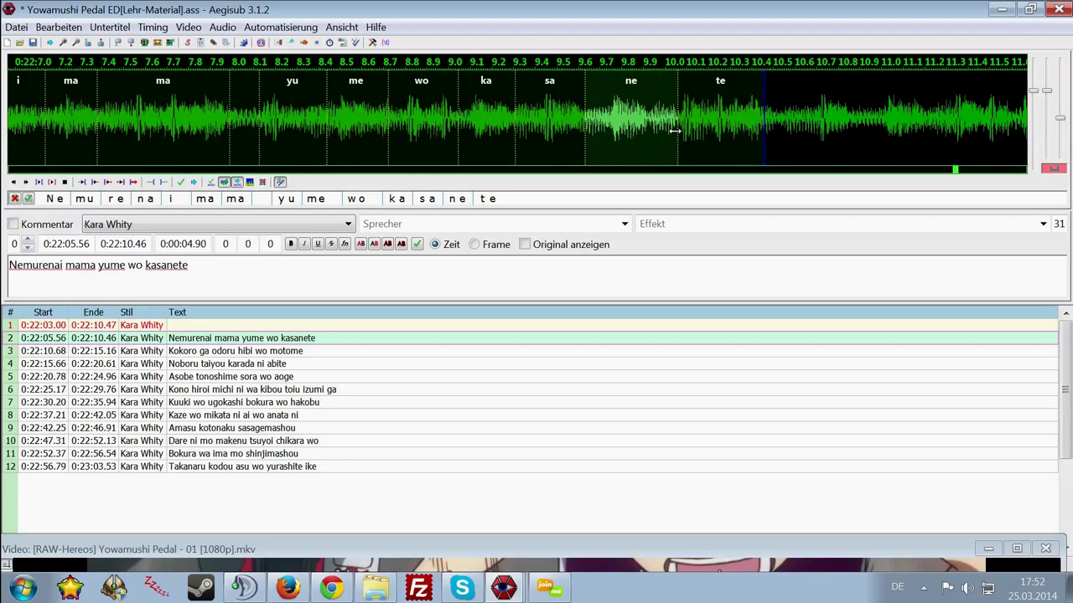
left_click_drag(674, 132, 675, 135)
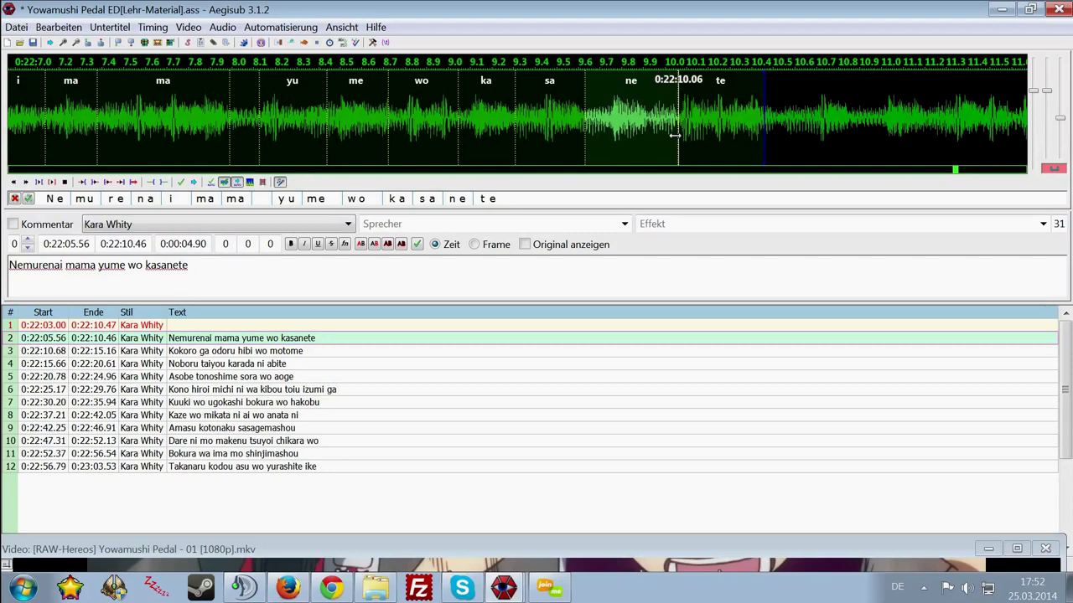
mouse_move(675, 135)
left_mouse_down()
mouse_move(694, 130)
mouse_move(677, 138)
left_mouse_up()
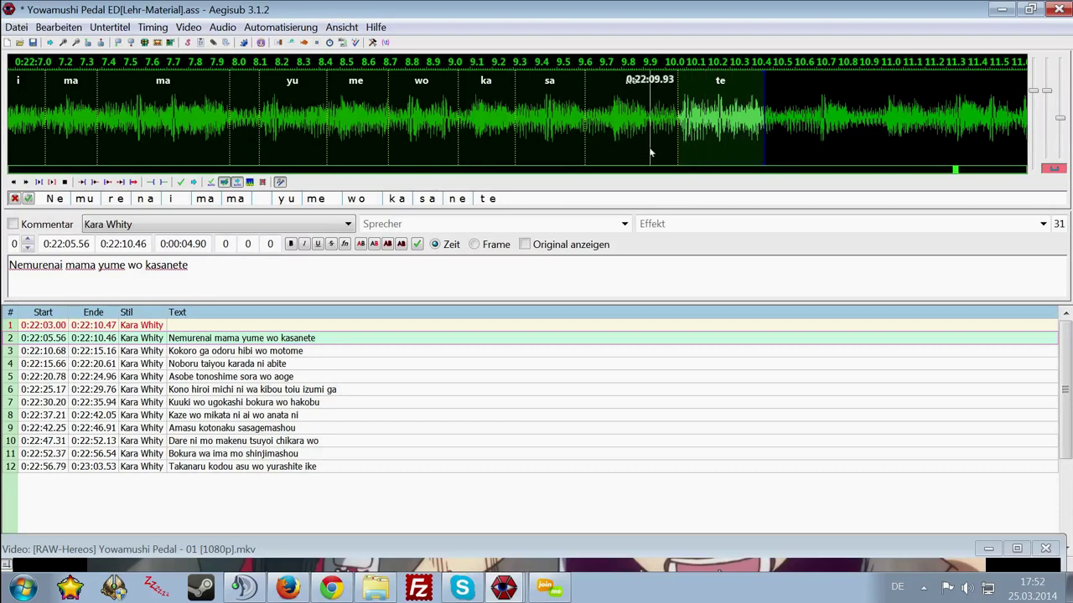
left_click(648, 147)
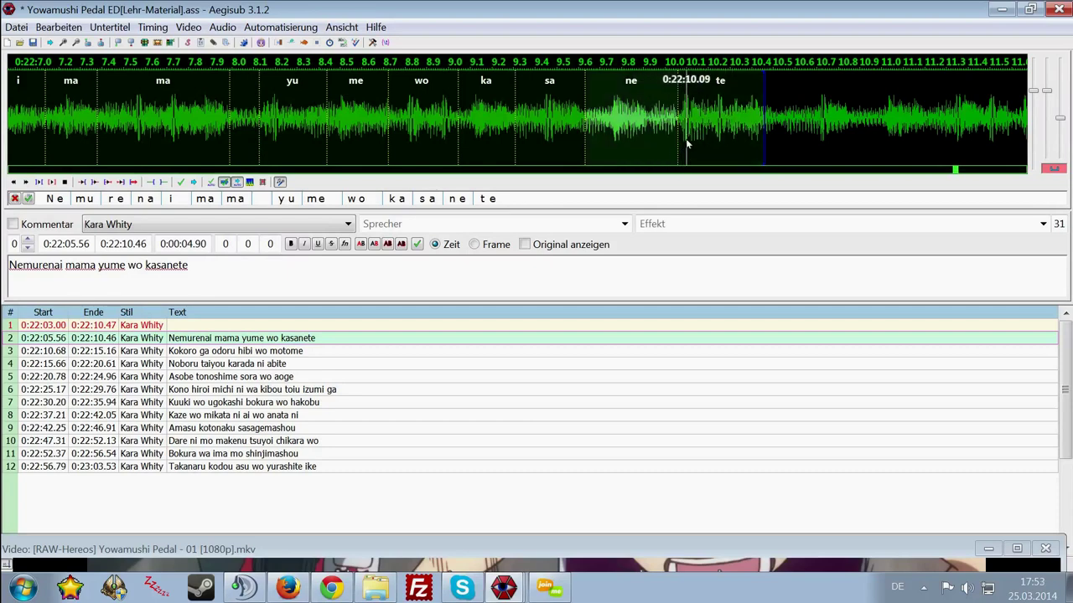
Try the boundary between "ne" and "te" at about 0:22:09.9 and replay "te" several times
left_click(694, 138)
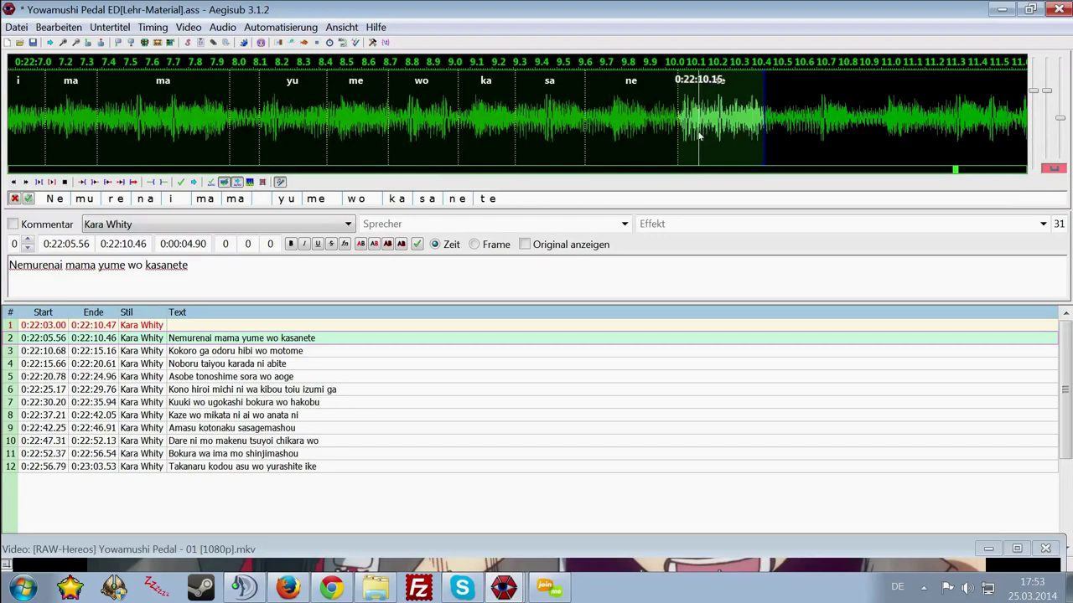
right_click(683, 138)
left_click(680, 139)
left_click_drag(680, 143, 650, 139)
key("space")
key("space")
key("space")
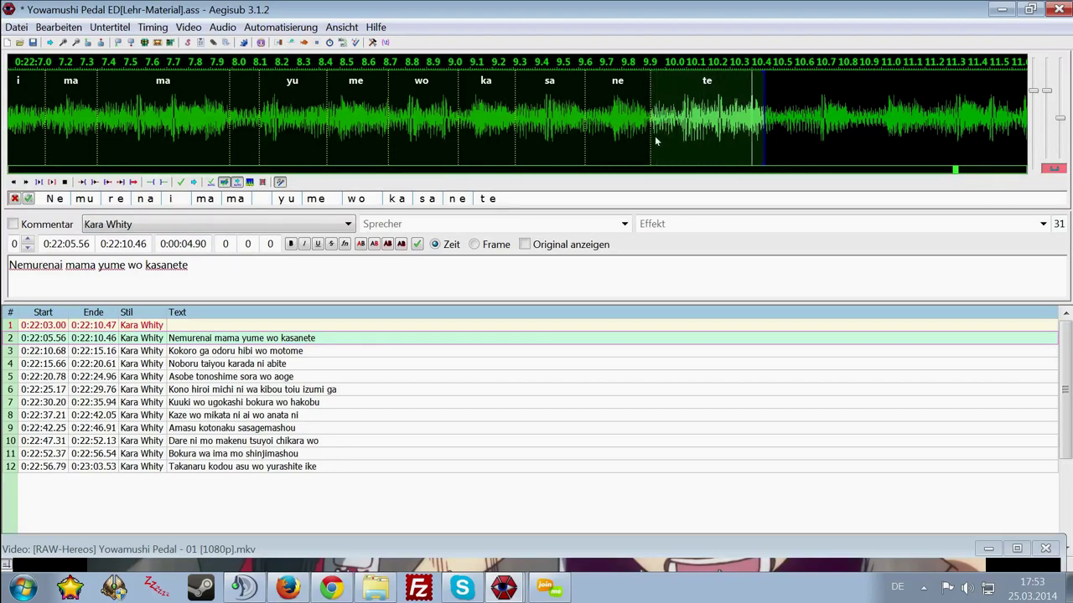
Move the boundary between "ne" and "te" to about 0:22:10.05 and listen to both syllables
left_click_drag(650, 139, 677, 132)
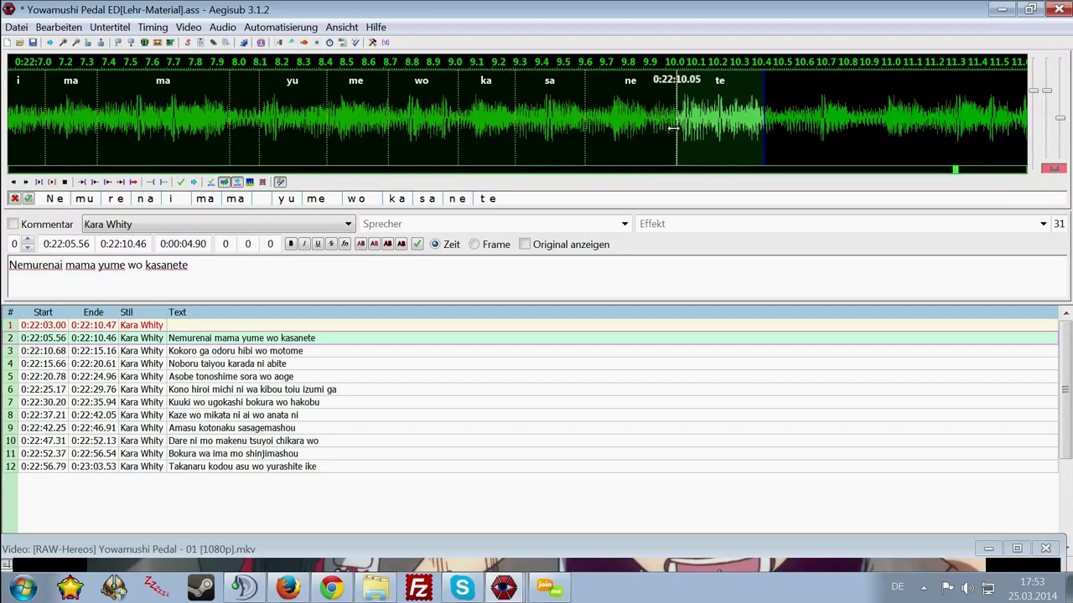
left_click(658, 131)
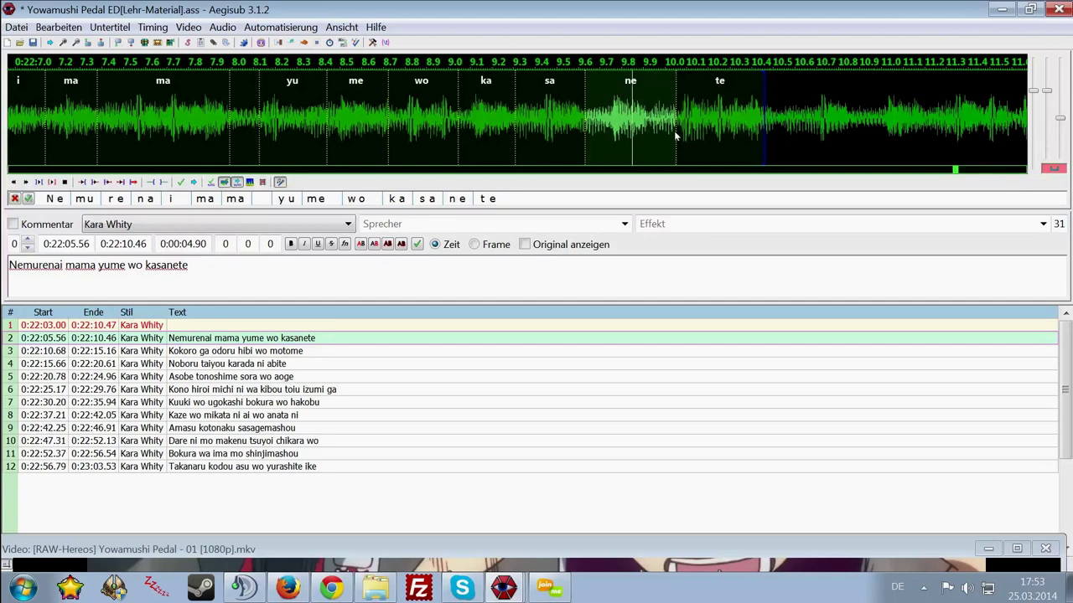
left_click(700, 130)
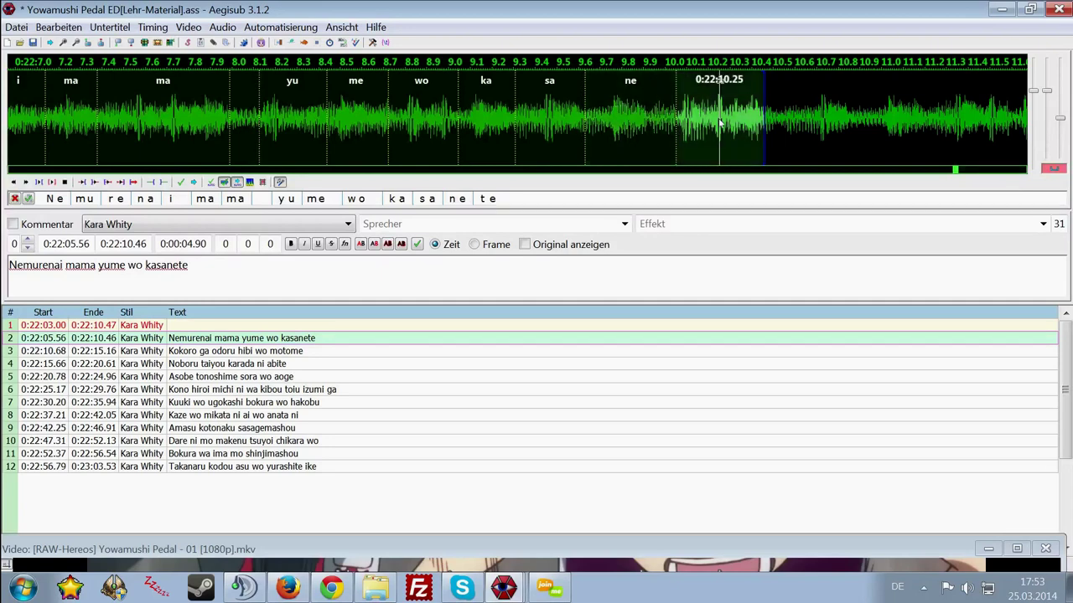
left_click(627, 131)
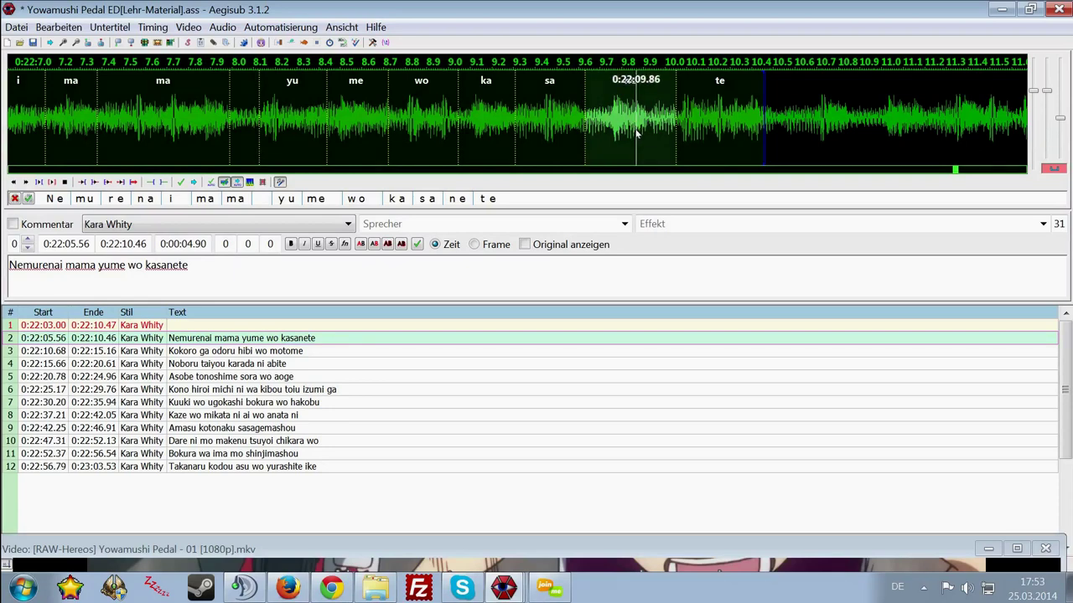
Split "nete" into "ne" and "te" again and insert an empty syllable between them
left_click(472, 201)
scroll(692, 129, "down", 3)
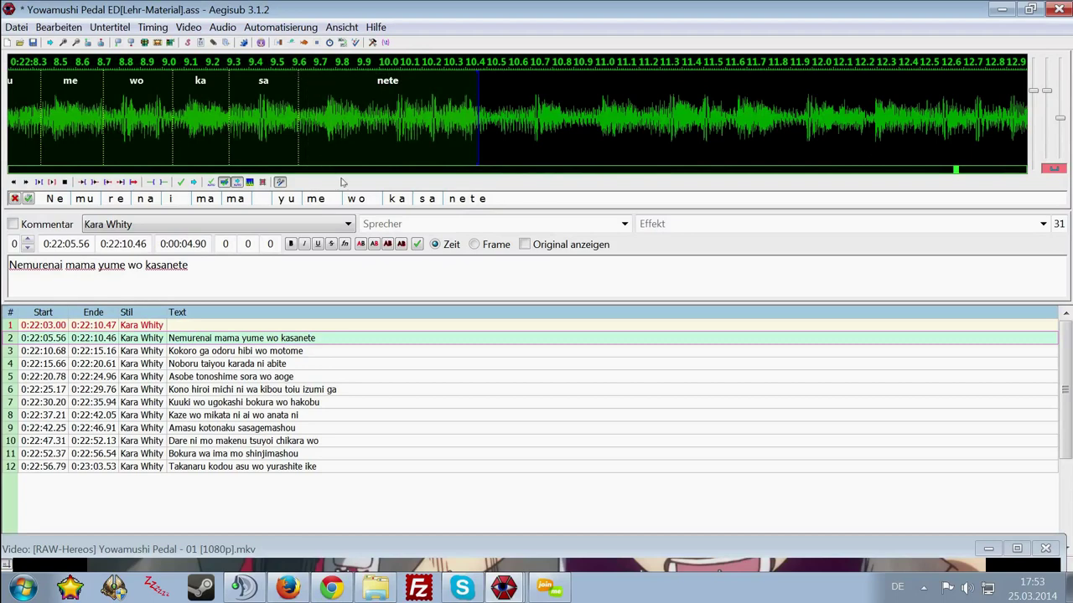
left_click(467, 204)
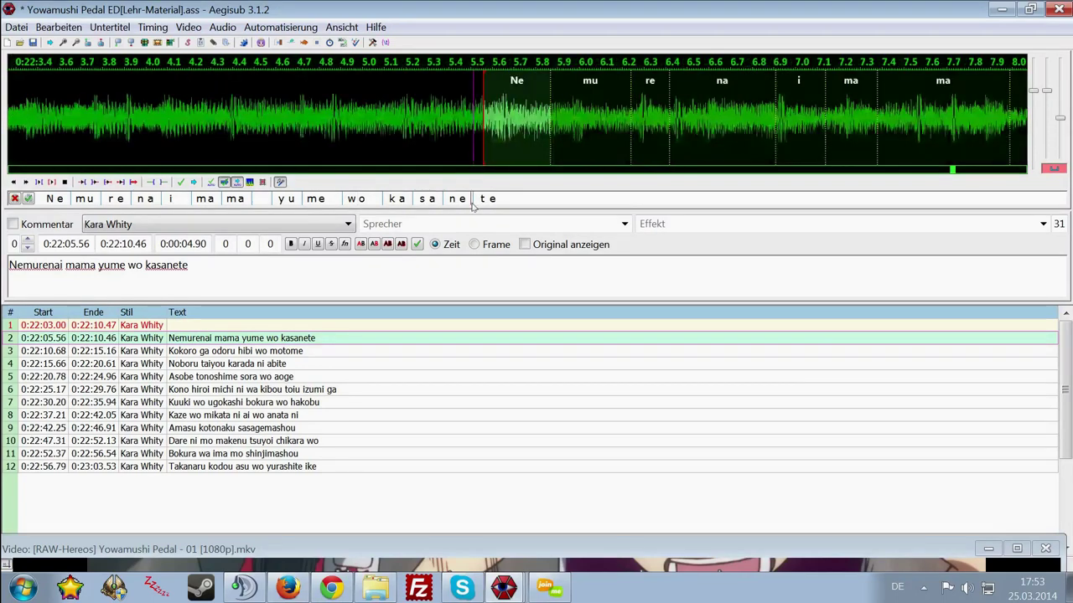
left_click(480, 204)
left_click(470, 205)
scroll(600, 126, "down", 5)
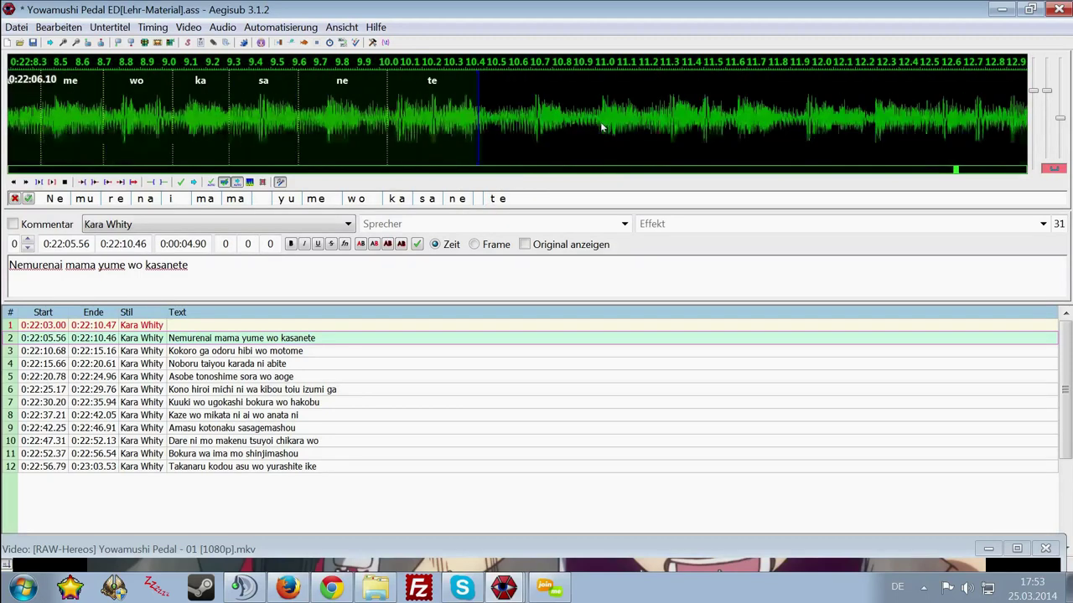
Listen to "ne" and move its end earlier to about 0:22:09.9, leaving a gap before "te"
left_click(367, 134)
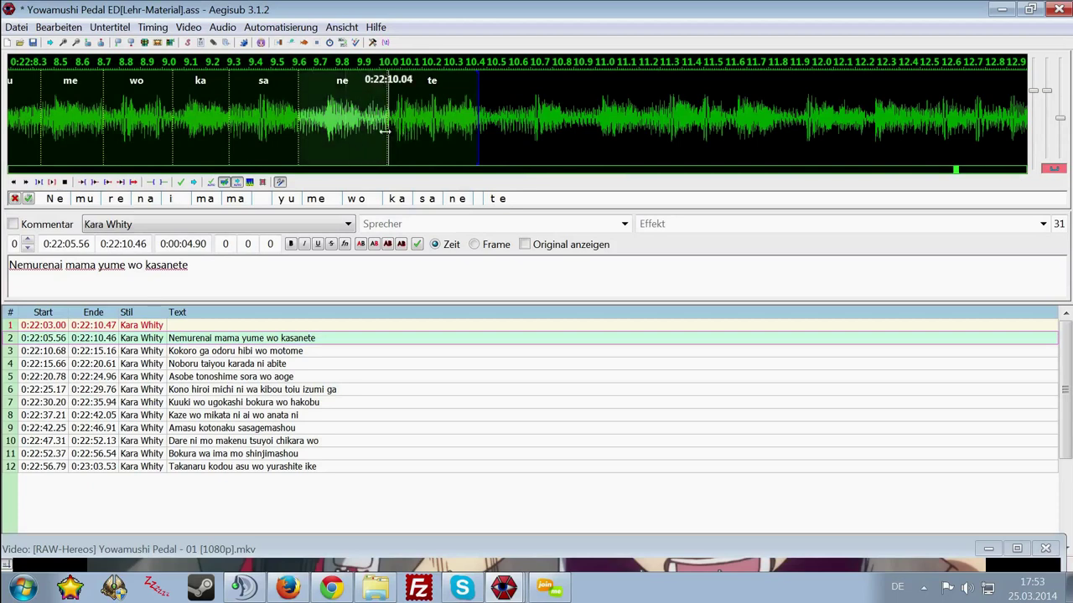
left_click_drag(387, 133, 374, 134)
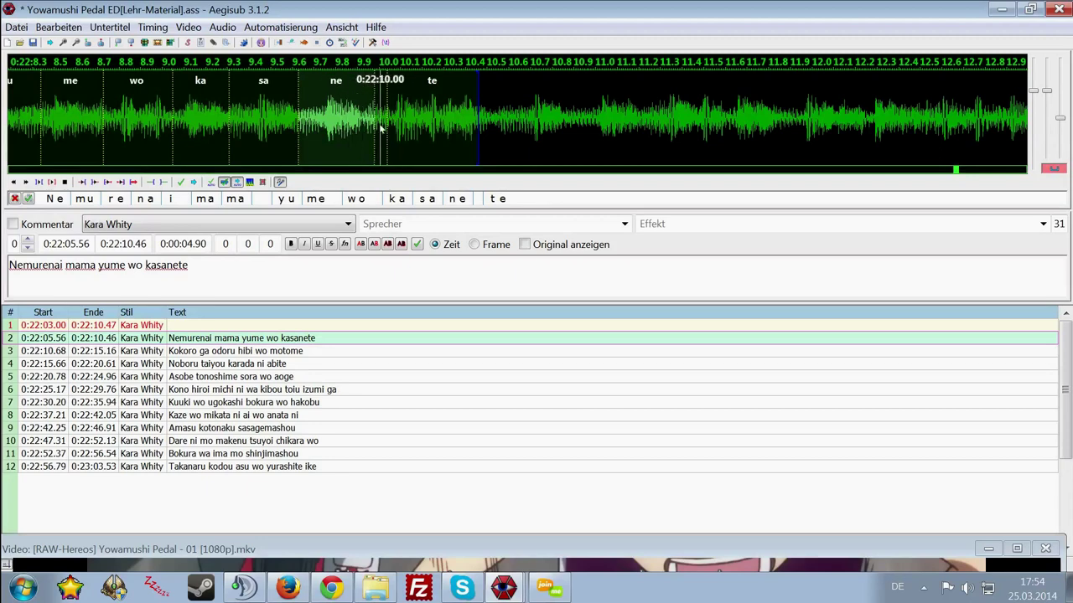
left_click_drag(388, 130, 367, 133)
key("space")
key("space")
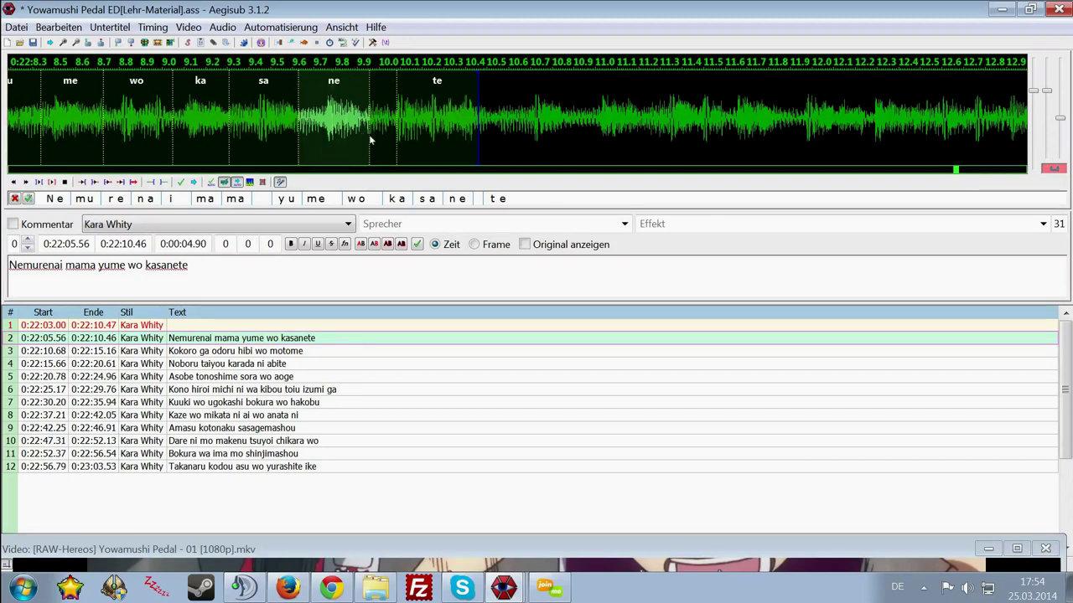
left_click_drag(370, 136, 363, 133)
key("space")
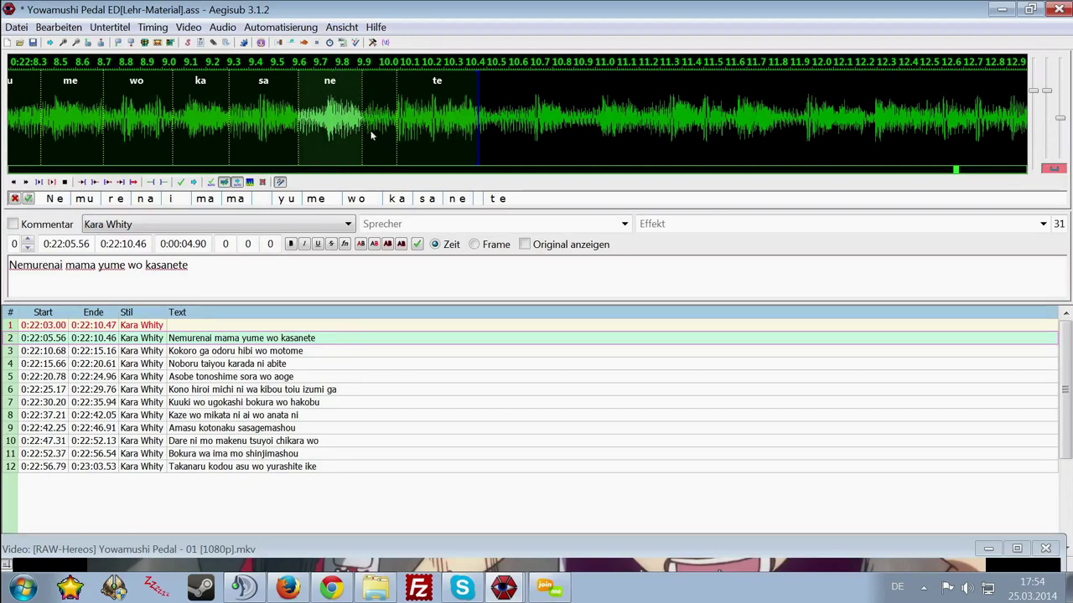
Replay the empty syllable after "ne", move its end to about 0:22:10.07 and listen to "te"
left_click(371, 134)
key("space")
key("space")
key("space")
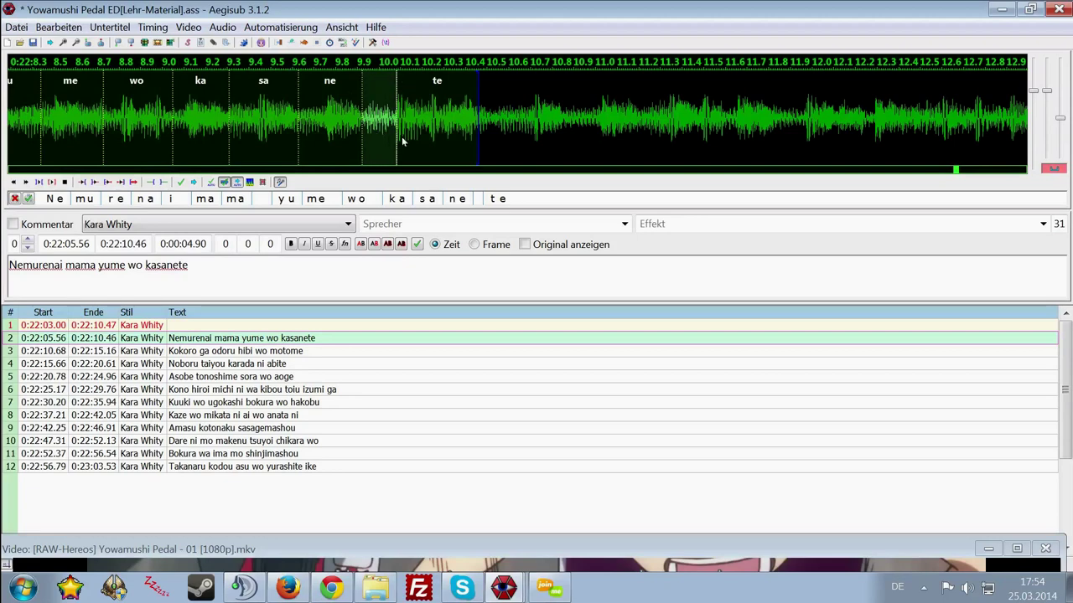
left_click_drag(395, 141, 393, 145)
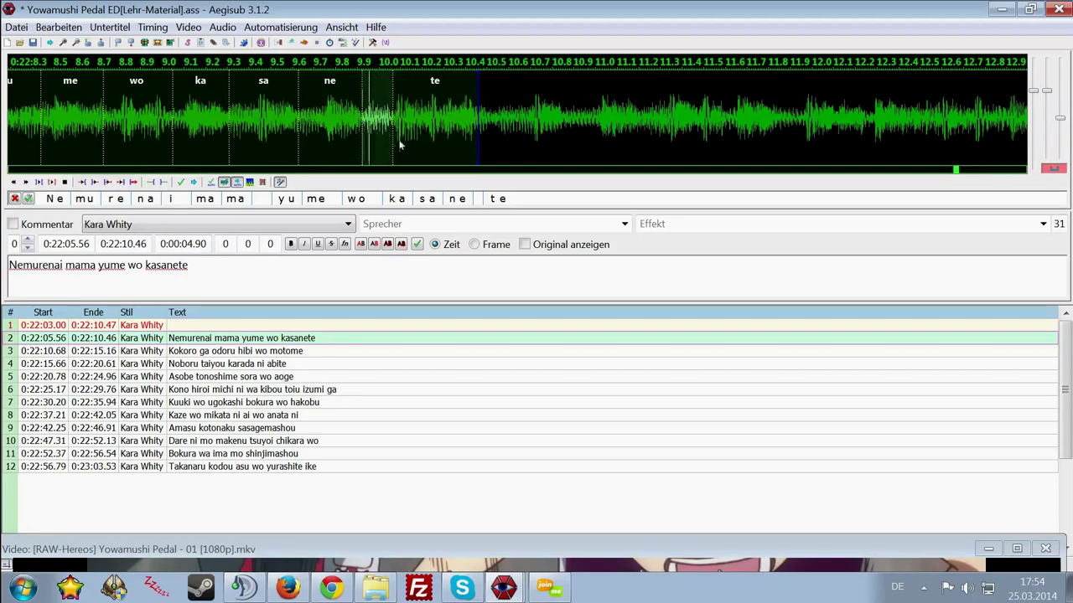
left_click(402, 139)
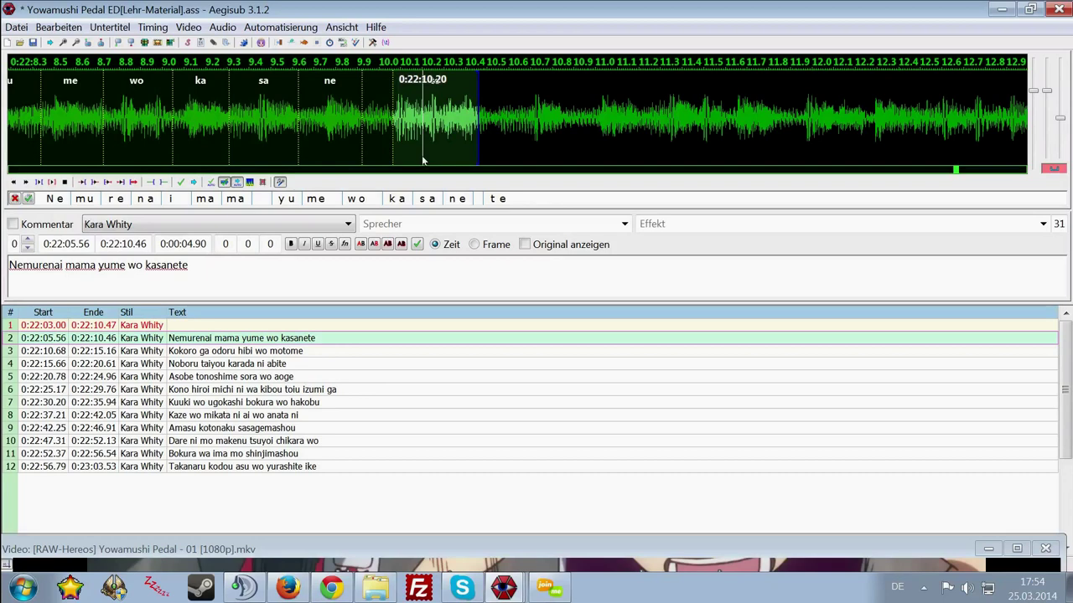
Commit the syllable timing of "Nemurenai mama yume wo kasanete", reselect the line and view it in the video window
key("Return")
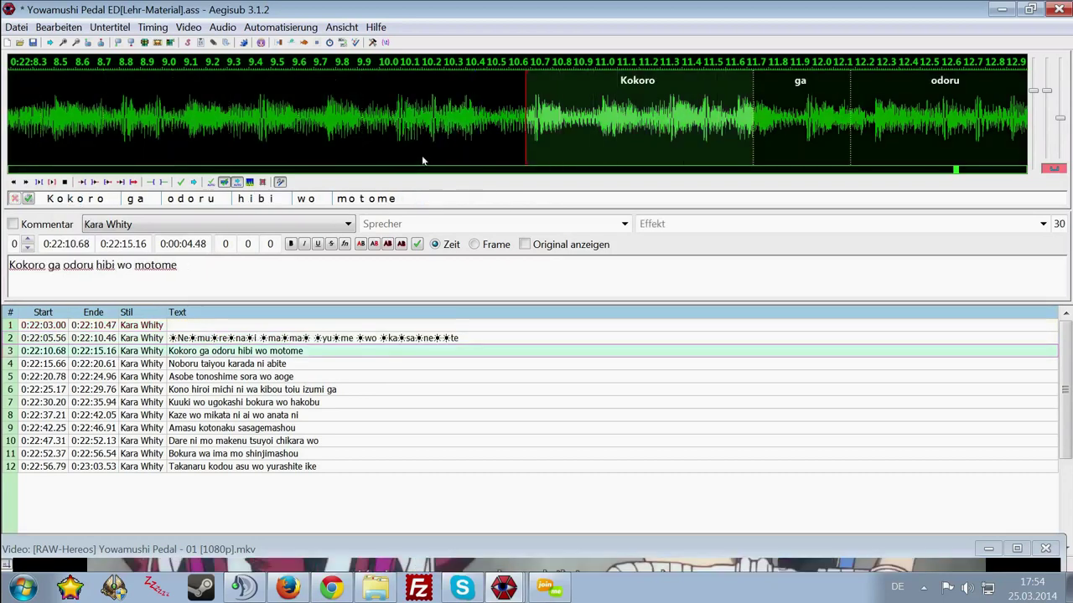
left_click(284, 339)
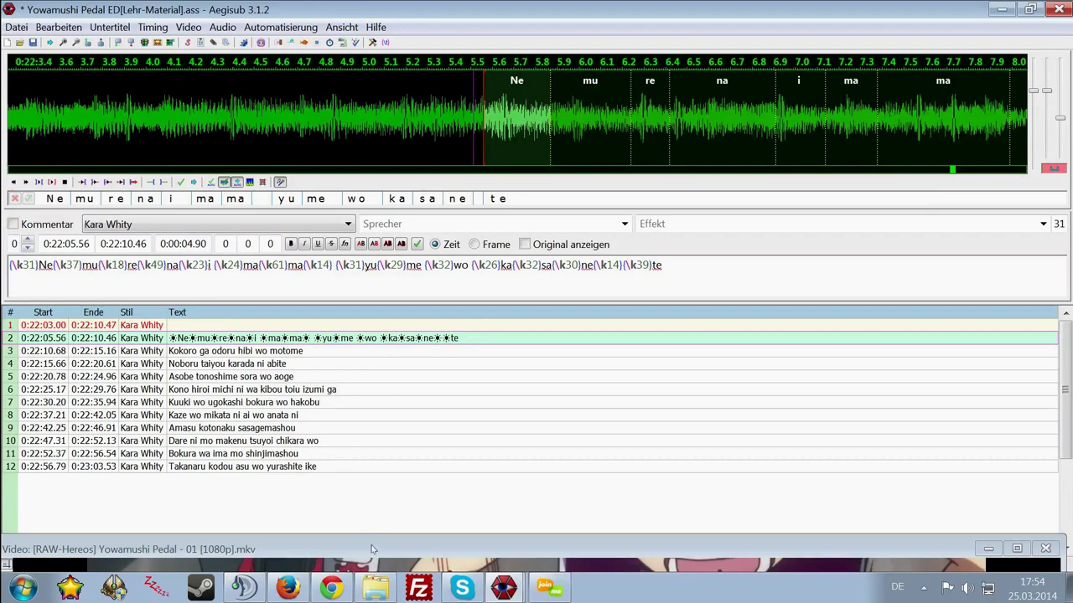
left_click_drag(373, 548, 353, 19)
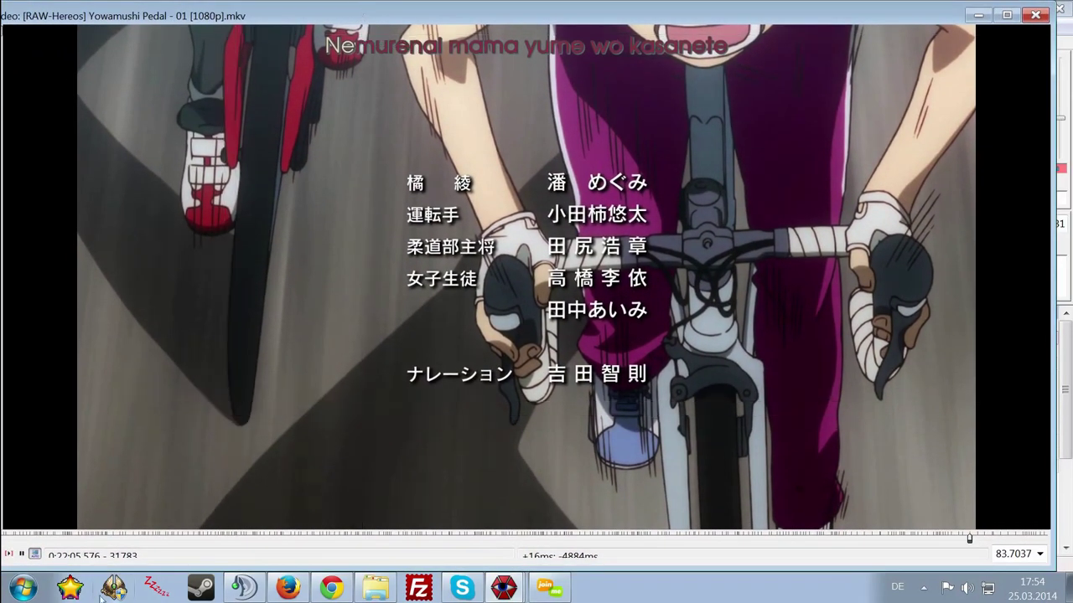
left_click_drag(401, 13, 398, 488)
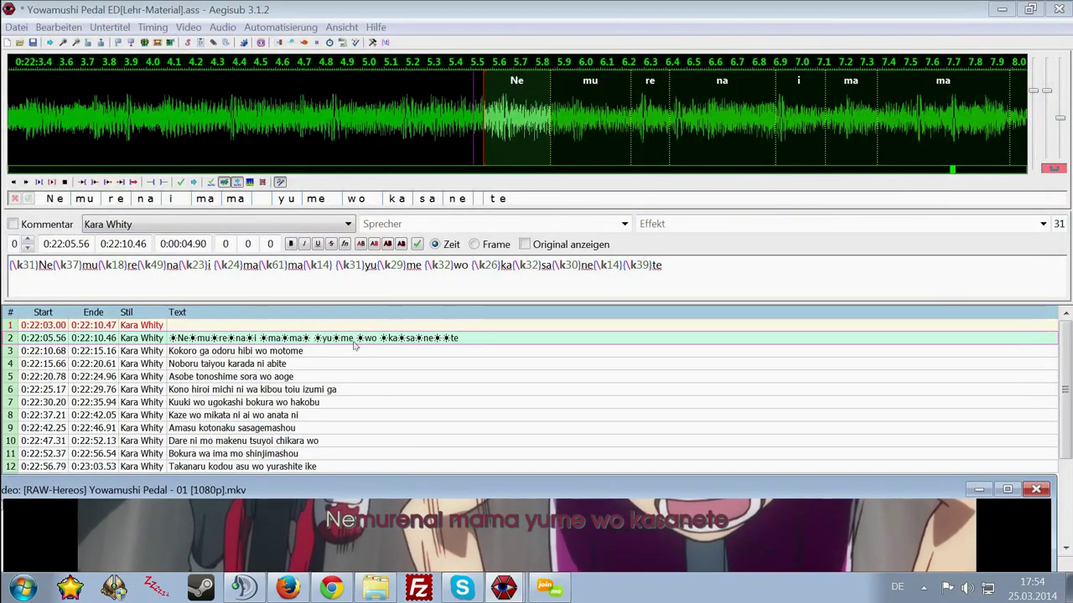
Select the empty first line and play the video from 0:22:03 in the enlarged preview to check the karaoke highlighting
left_click(331, 327)
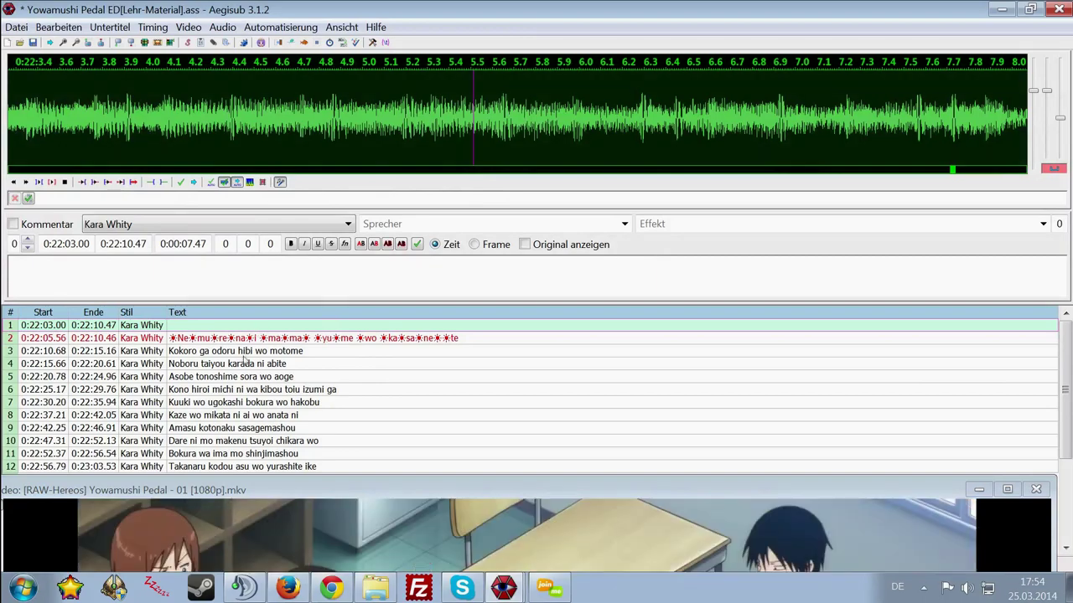
left_click_drag(307, 489, 316, 10)
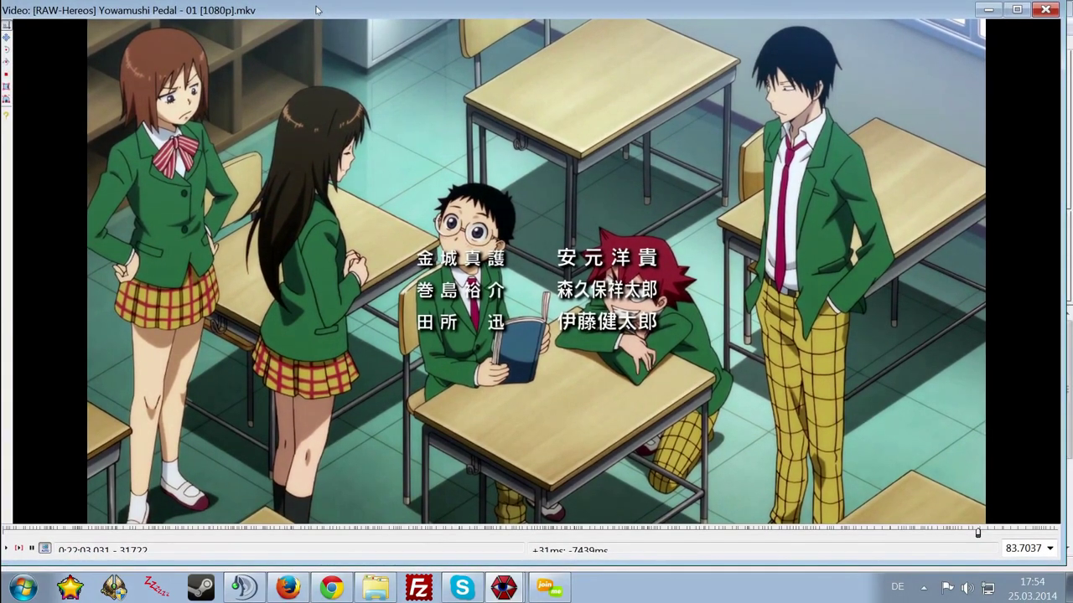
left_click_drag(316, 7, 333, 1)
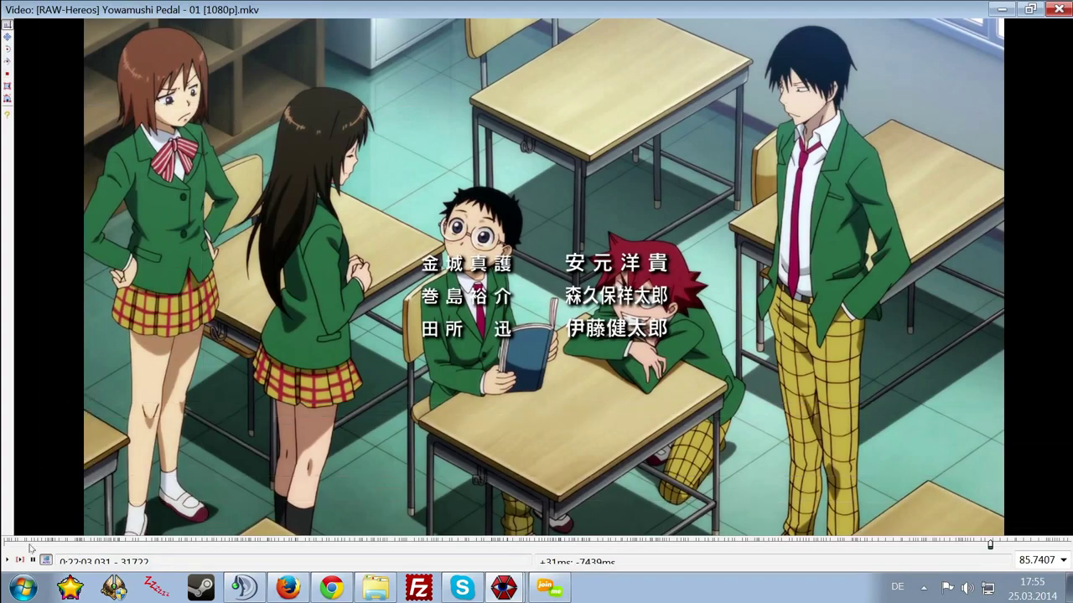
left_click(18, 560)
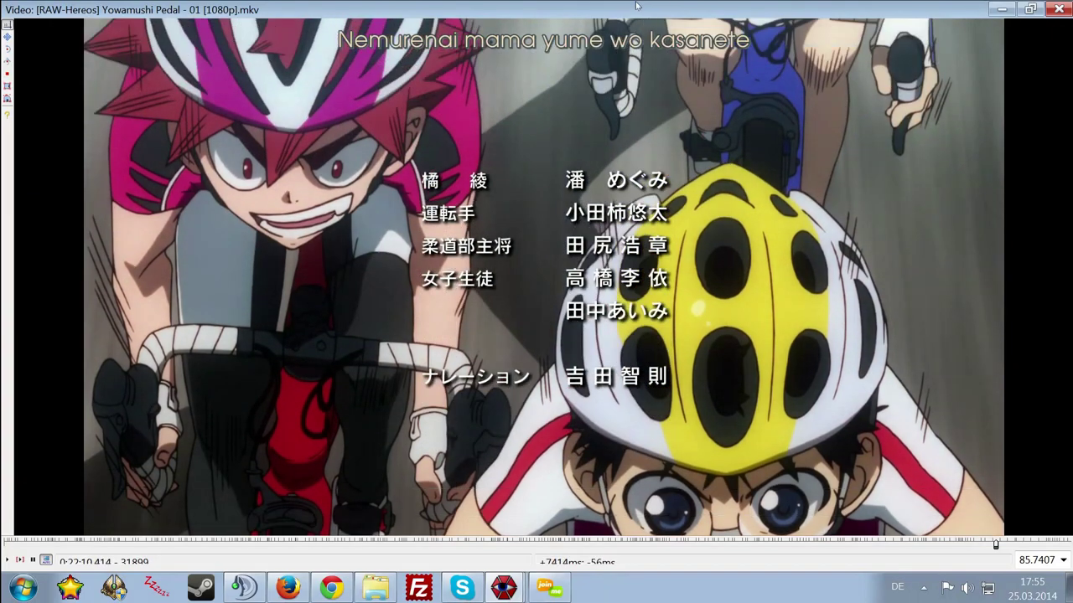
left_click_drag(627, 9, 597, 545)
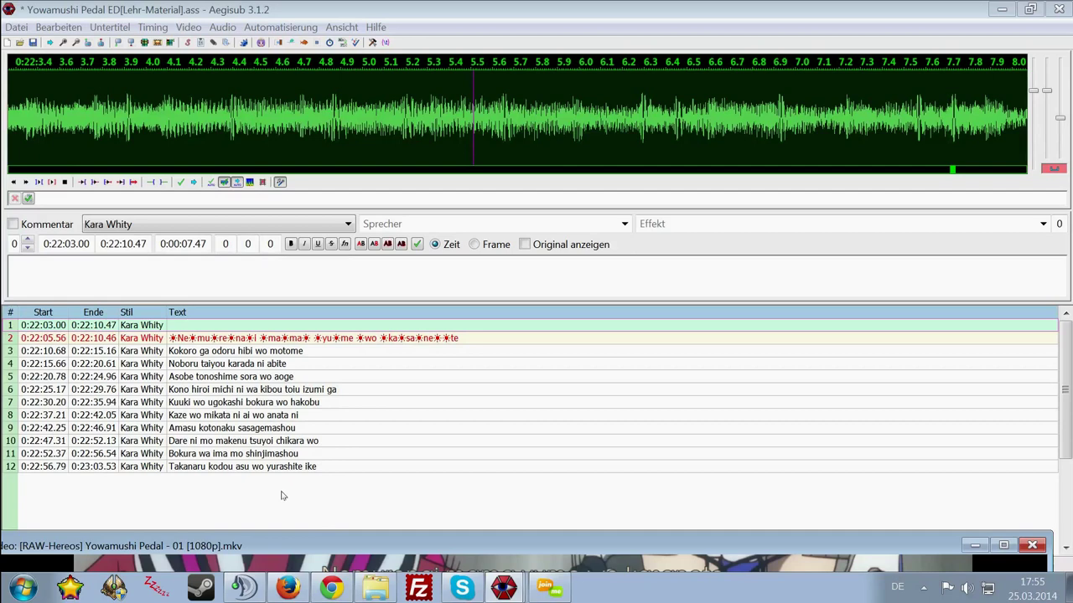
left_click_drag(289, 546, 316, 62)
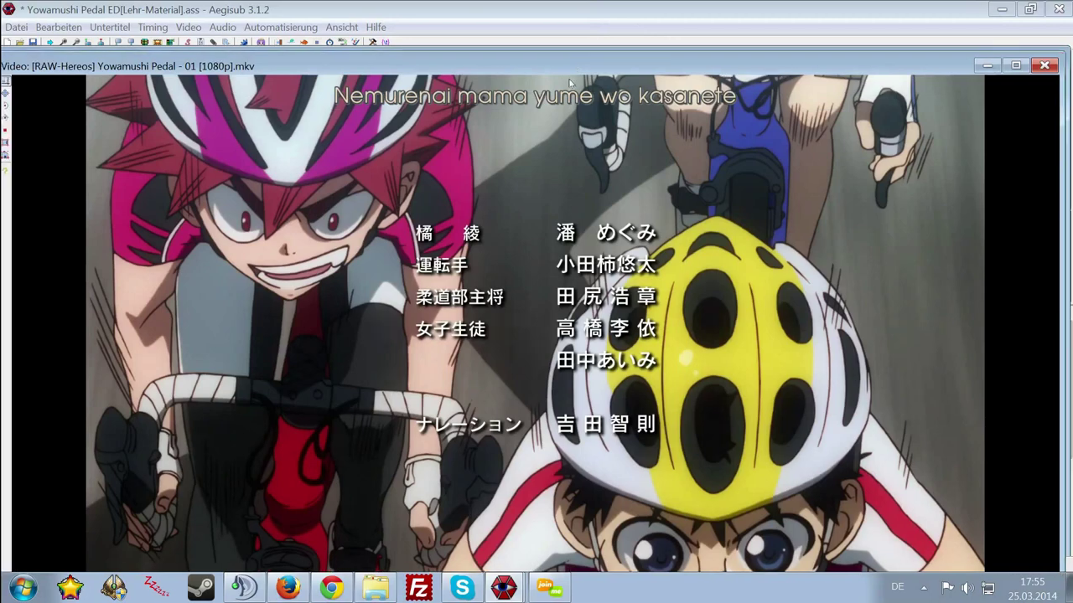
left_click_drag(579, 61, 550, 525)
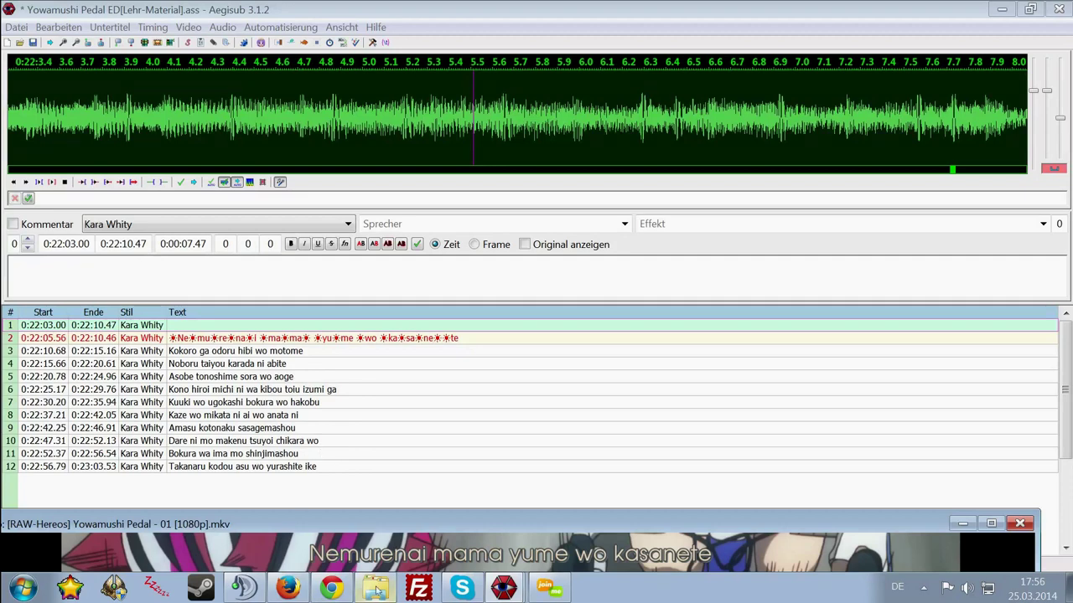
Switch to TeamSpeak and look at the team channels and chat
mouse_move(381, 588)
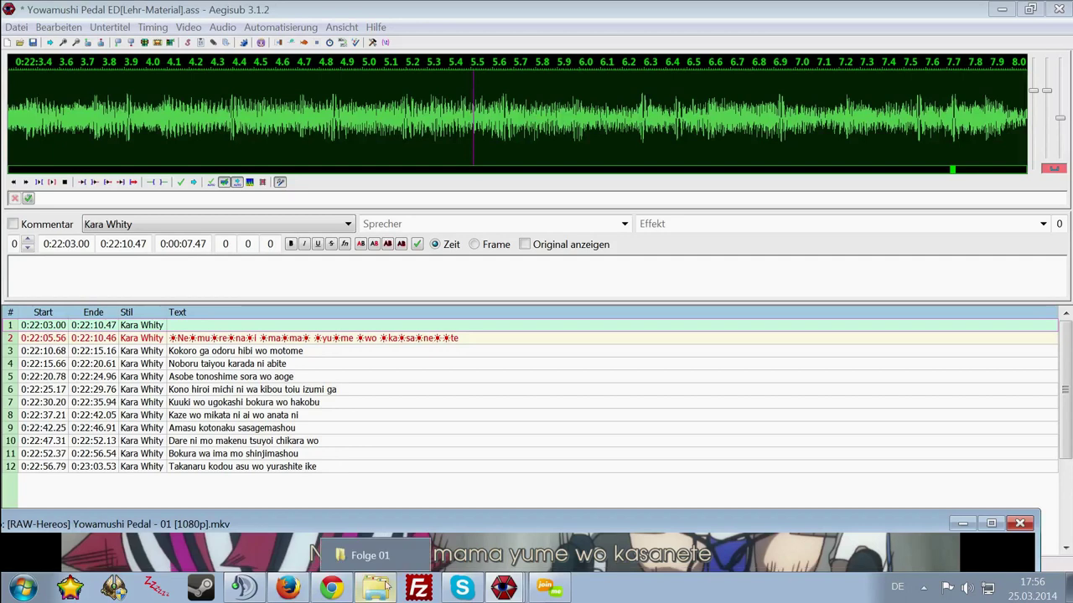
left_click(243, 589)
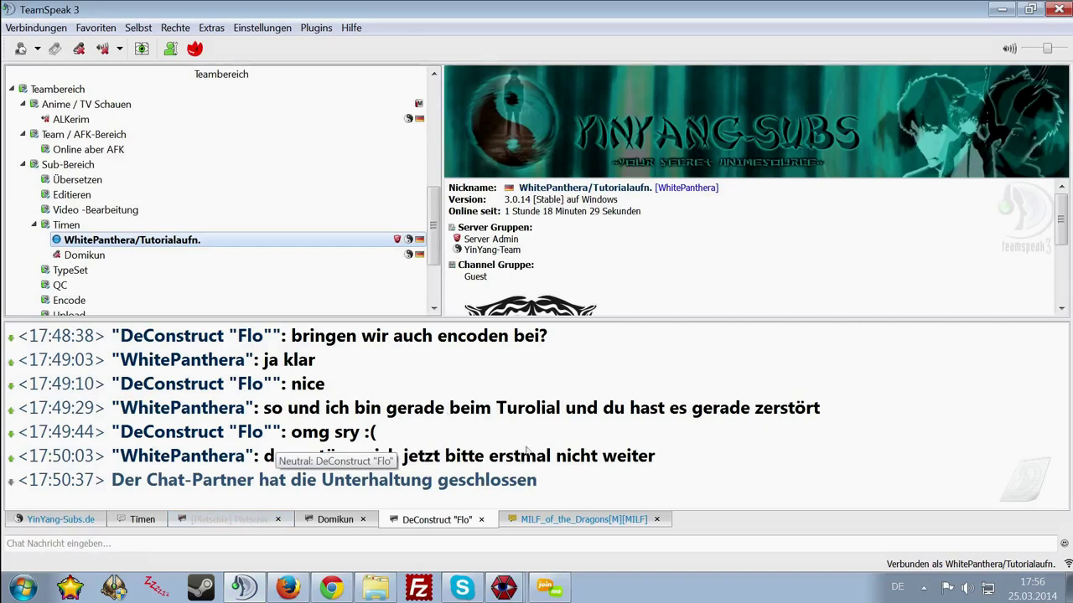
mouse_move(516, 594)
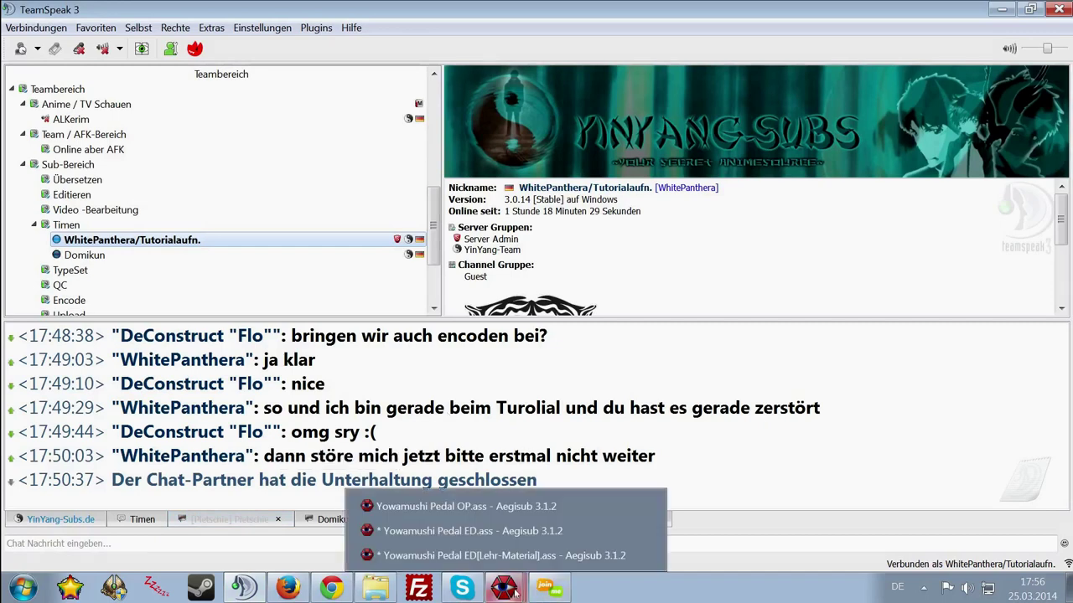